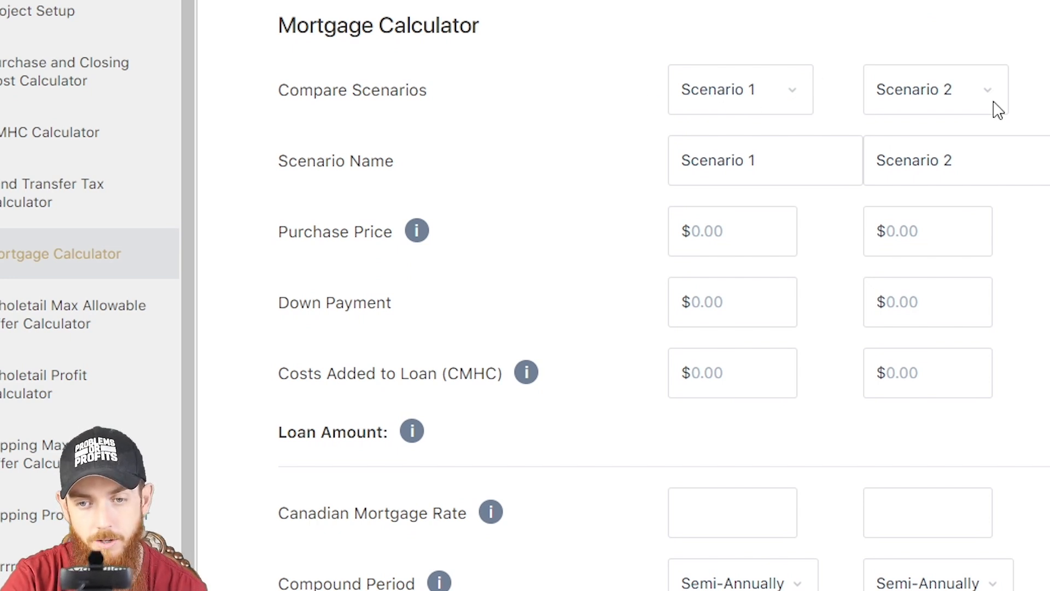
Set Scenario 1's purchase price to $1000000 and its down payment to $200000.
{"action": "left_click", "coordinate": [733, 232]}
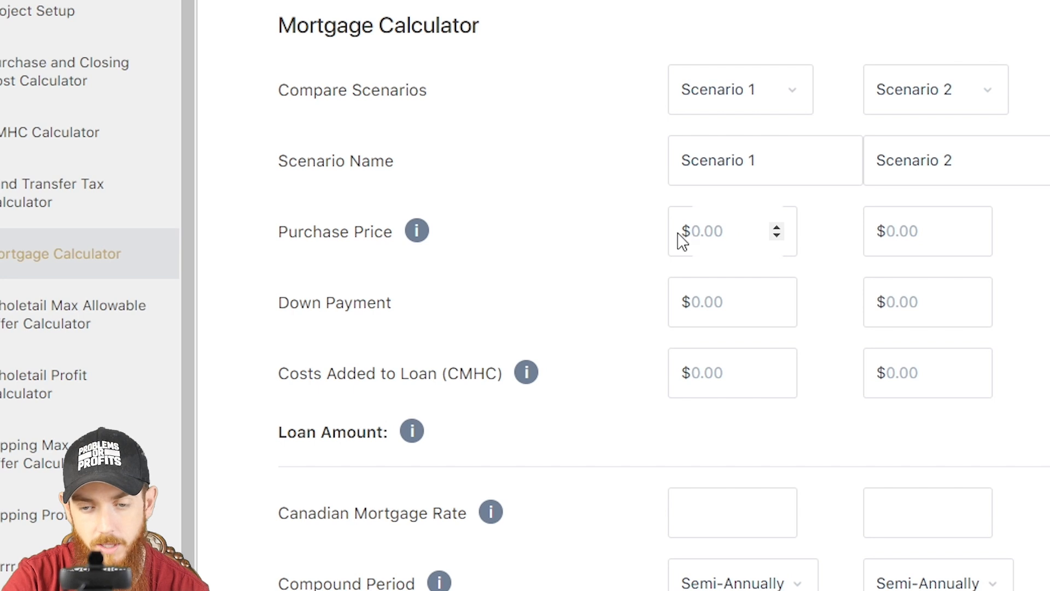
{"action": "type", "text": "100000"}
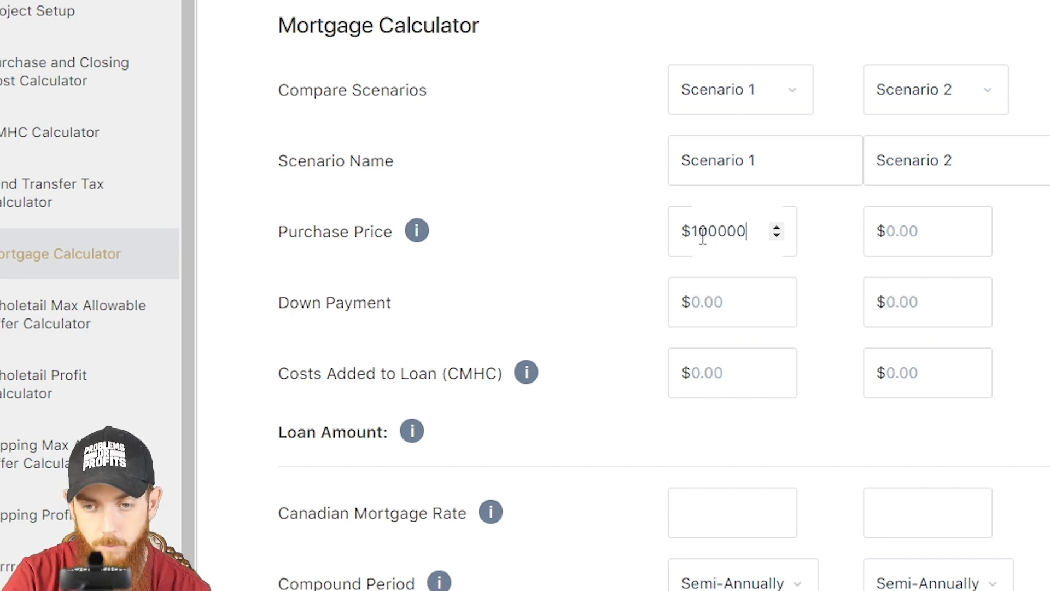
{"action": "type", "text": "0"}
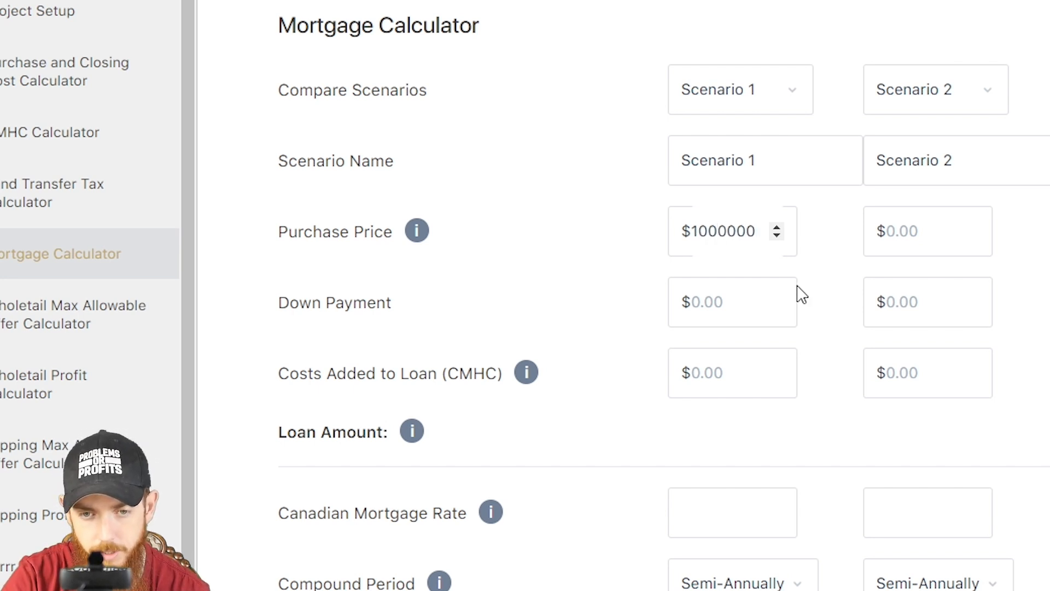
{"action": "left_click", "coordinate": [734, 306]}
{"action": "type", "text": "200000"}
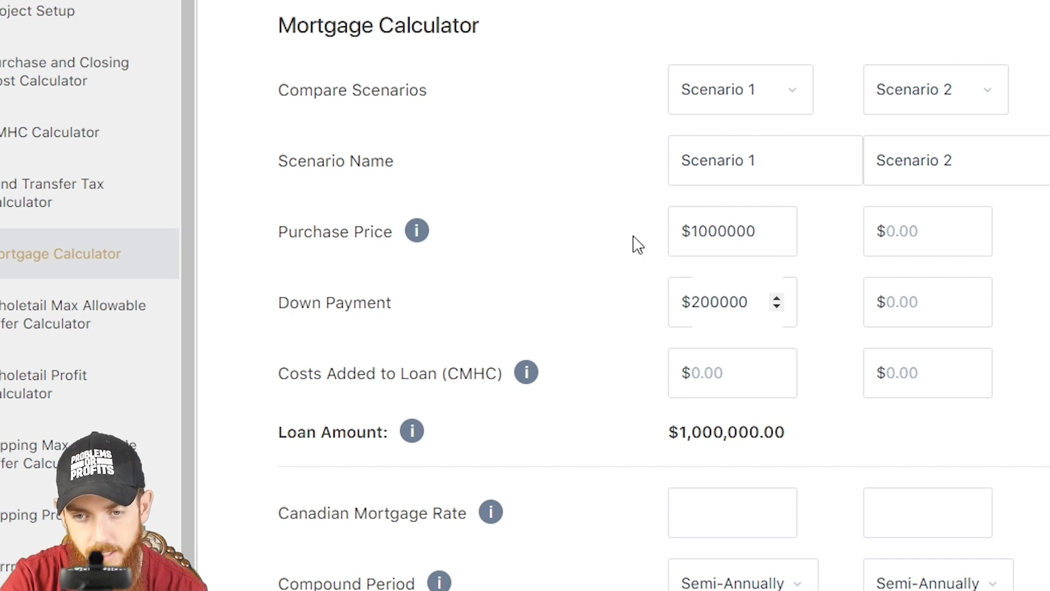
{"action": "left_click", "coordinate": [604, 261]}
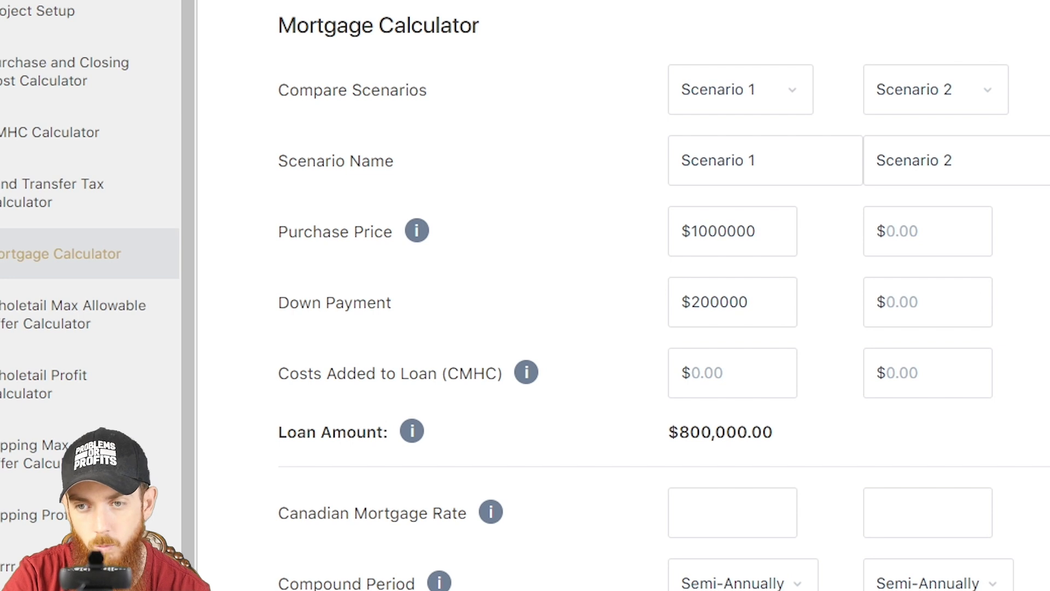
Set Scenario 1's Canadian mortgage rate to 3 and review the available compound period options.
{"action": "scroll", "coordinate": [663, 295], "scroll_direction": "down", "scroll_amount": 6}
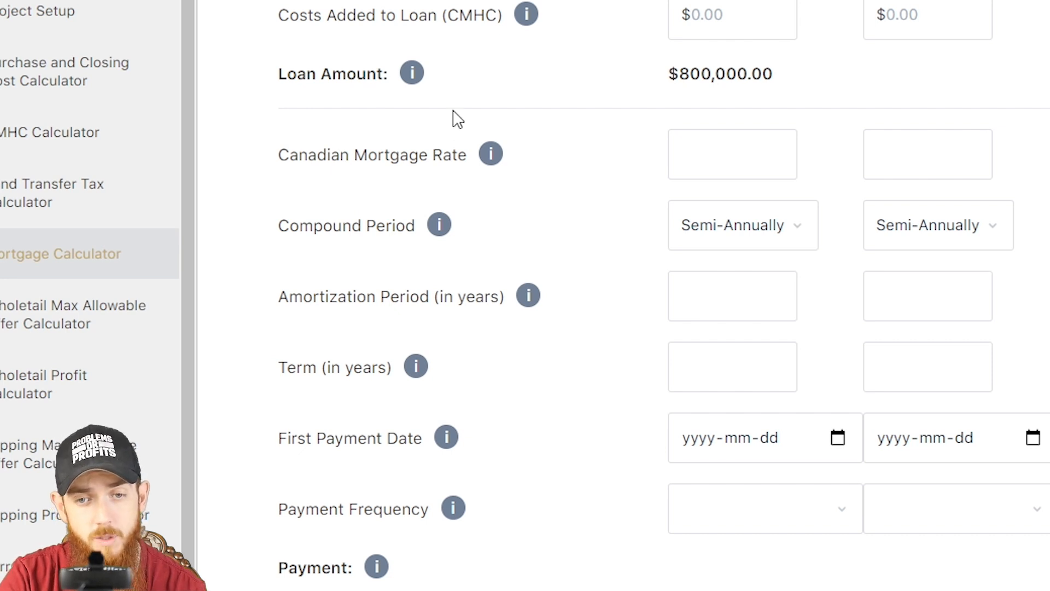
{"action": "mouse_move", "coordinate": [526, 19]}
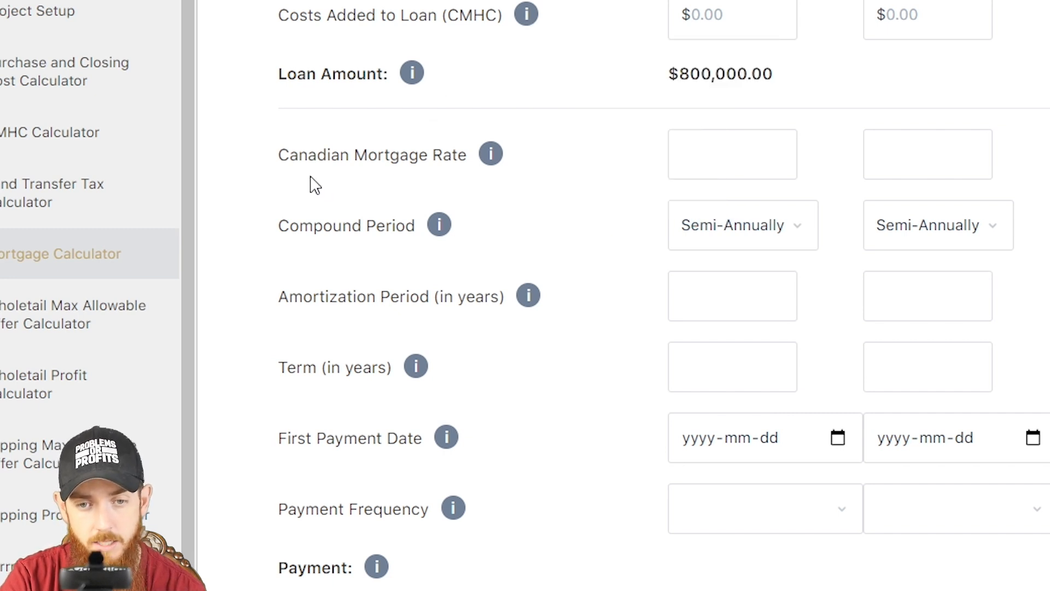
{"action": "mouse_move", "coordinate": [498, 159]}
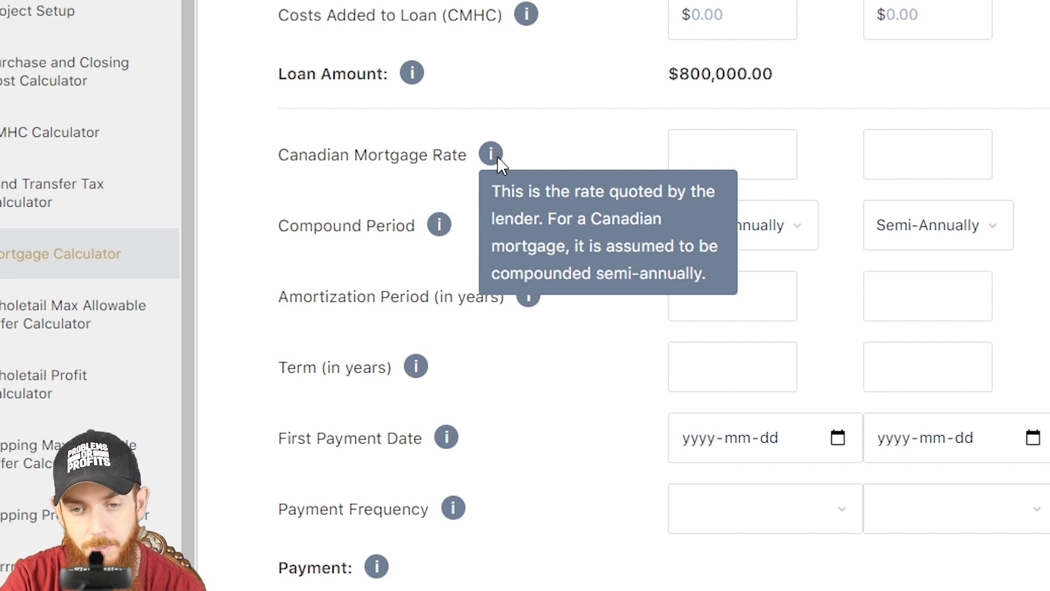
{"action": "left_click", "coordinate": [725, 149]}
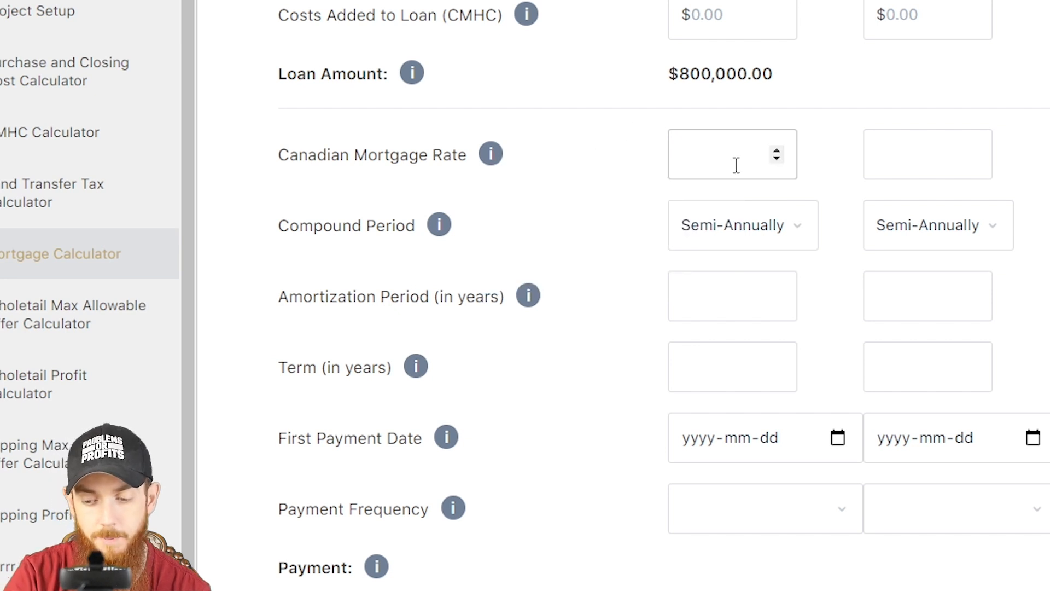
{"action": "type", "text": "3"}
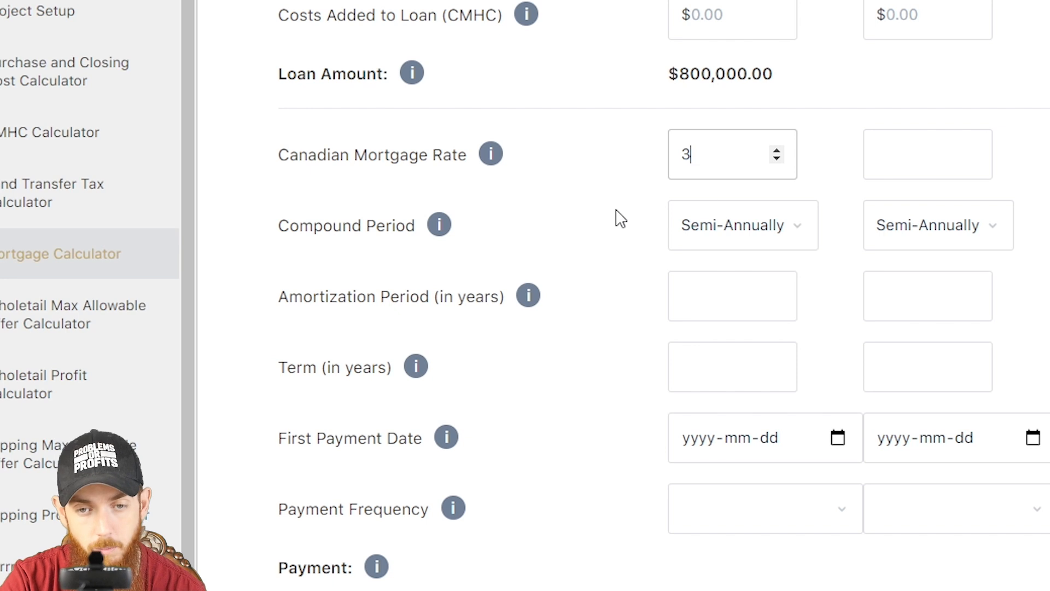
{"action": "left_click", "coordinate": [607, 215]}
{"action": "left_click", "coordinate": [798, 232]}
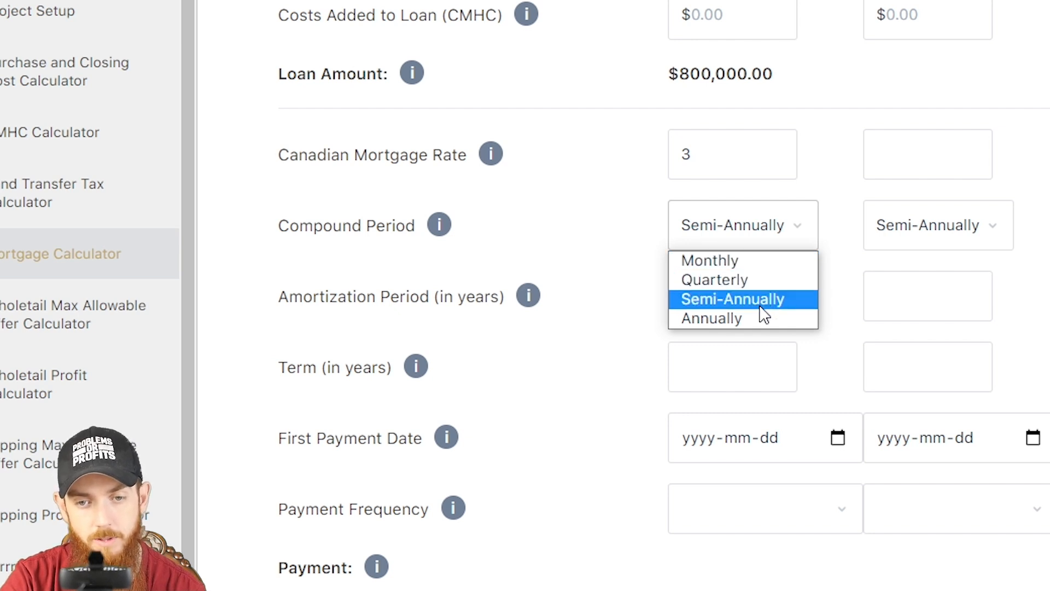
{"action": "left_click", "coordinate": [562, 270]}
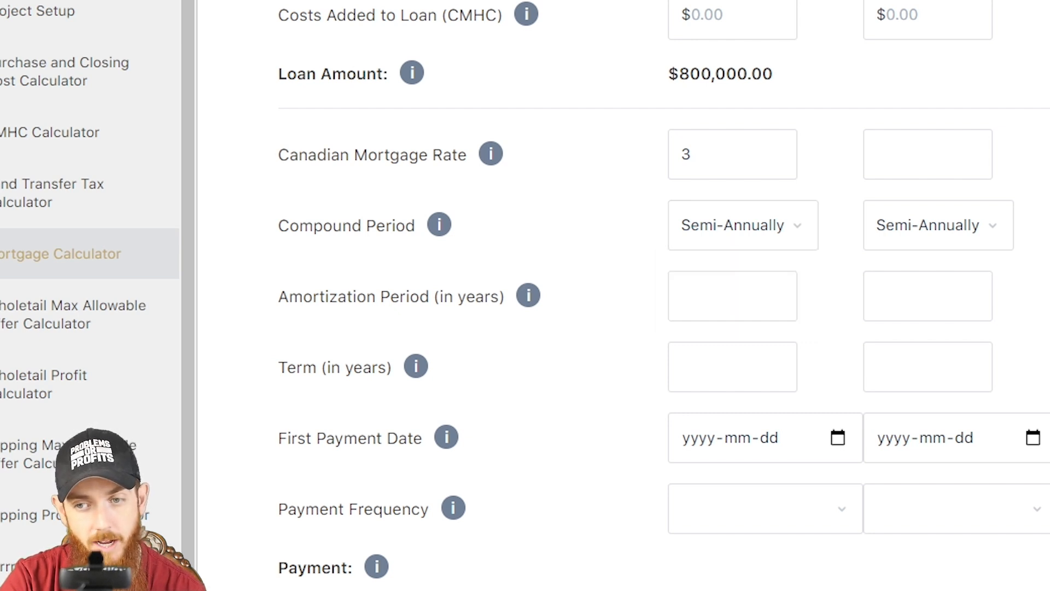
Check the amortization period's help text and set Scenario 1's amortization period to 25 years.
{"action": "scroll", "coordinate": [663, 290], "scroll_direction": "down", "scroll_amount": 2}
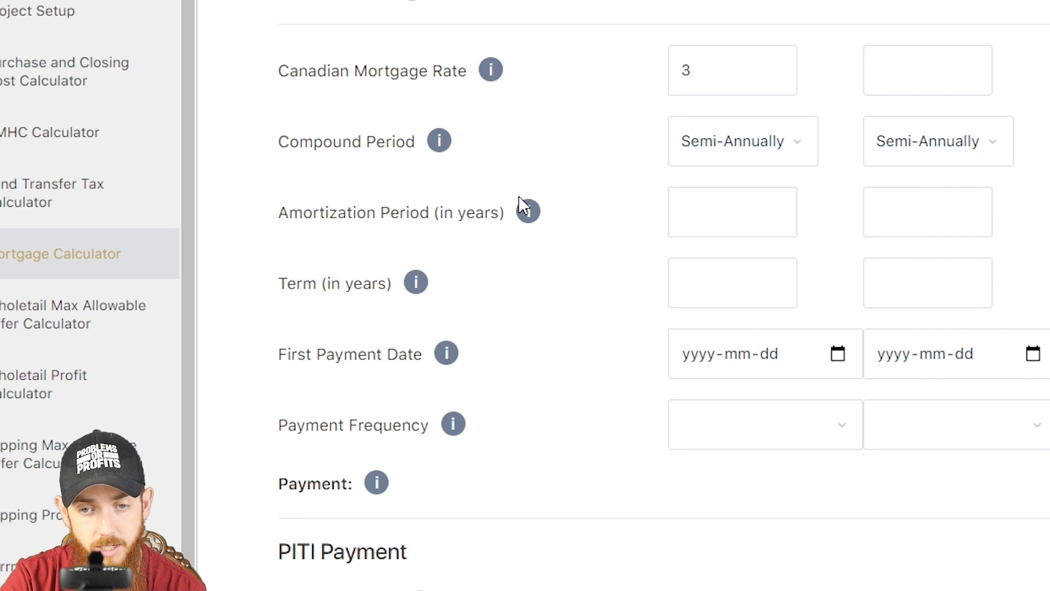
{"action": "mouse_move", "coordinate": [528, 215]}
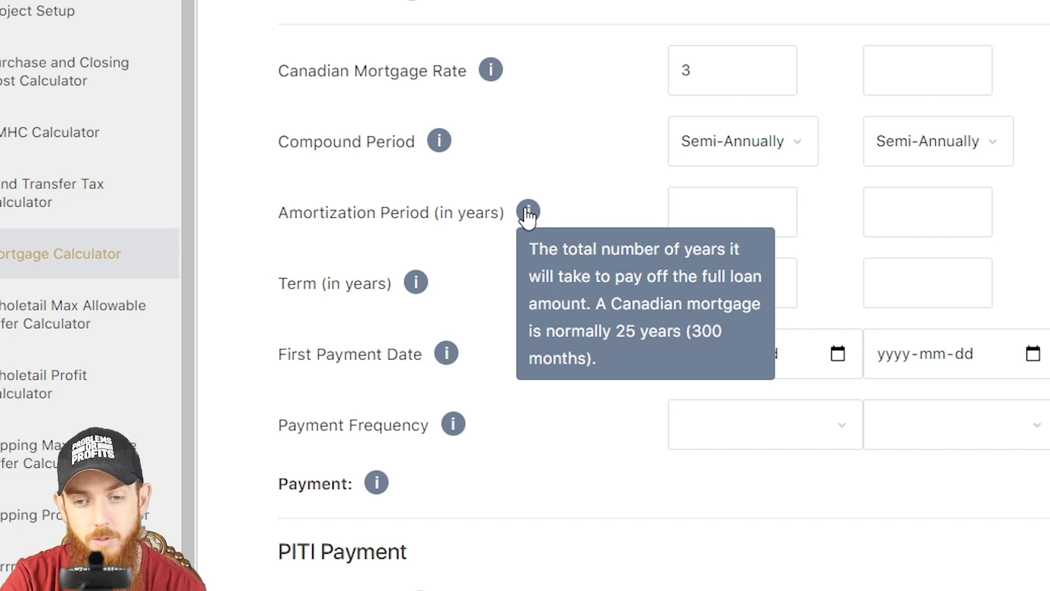
{"action": "left_click", "coordinate": [727, 203]}
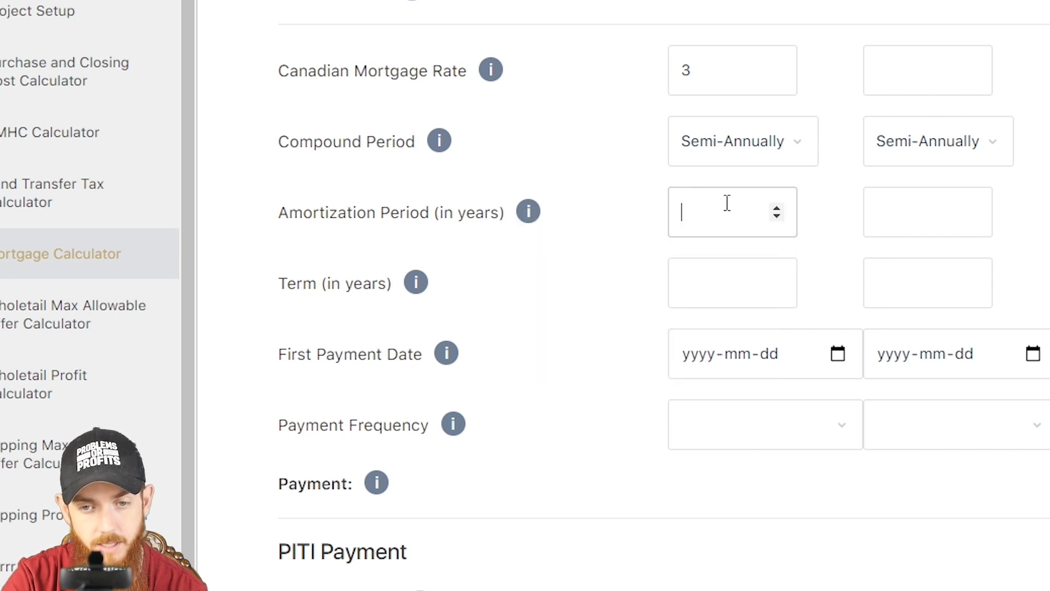
{"action": "type", "text": "25"}
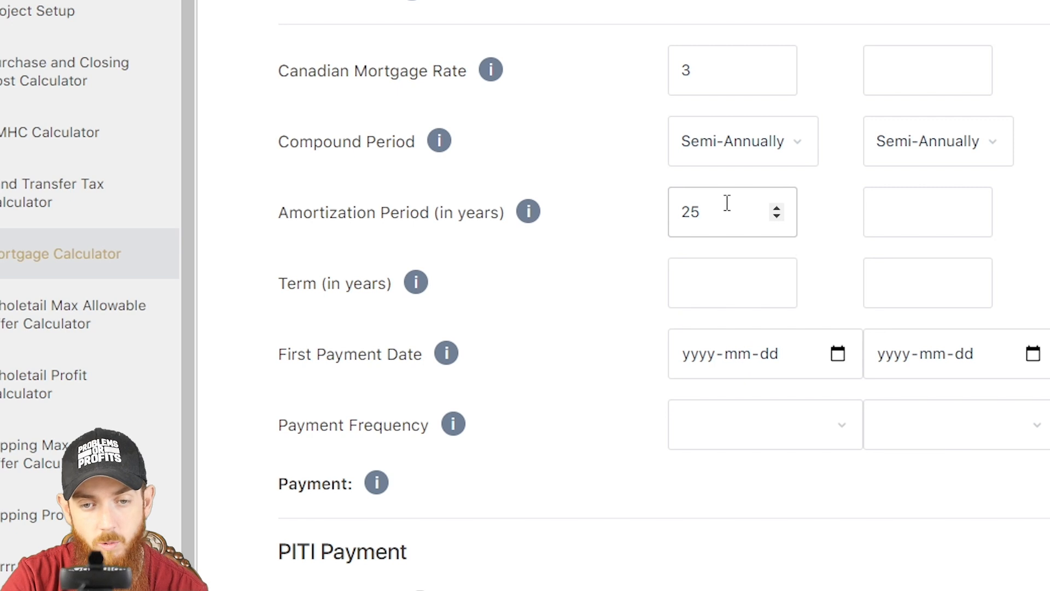
{"action": "left_click", "coordinate": [555, 259]}
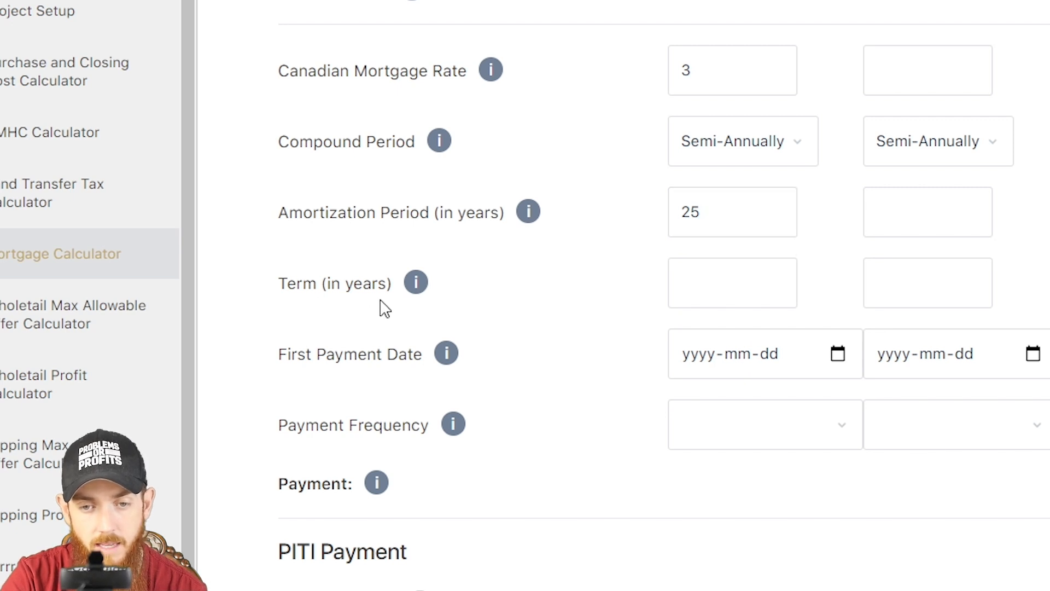
Read through the help text on mortgage terms and set Scenario 1's term to 5 years.
{"action": "mouse_move", "coordinate": [410, 291]}
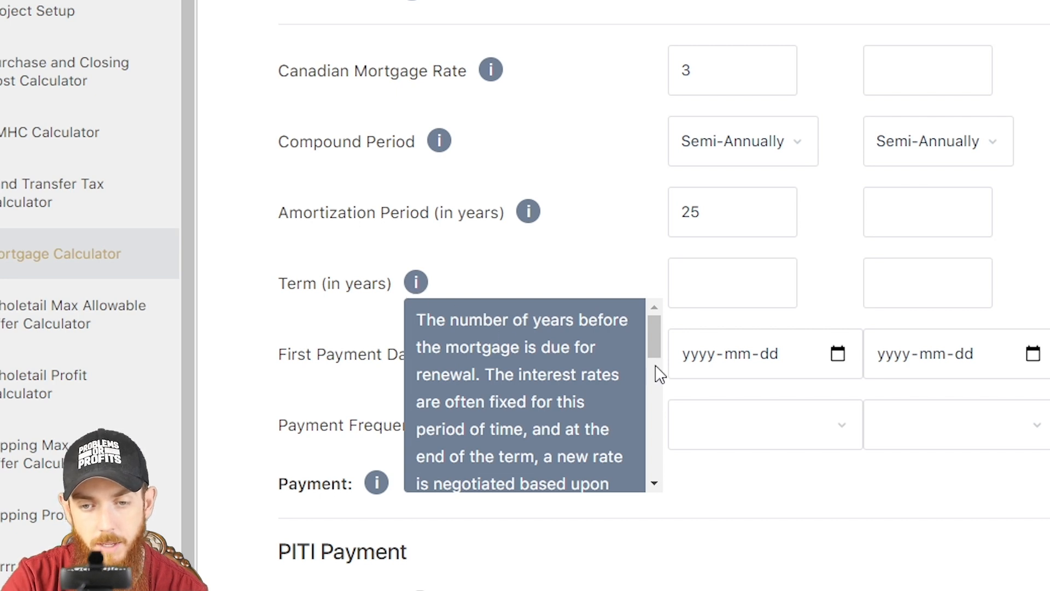
{"action": "left_click_drag", "start_coordinate": [655, 352], "coordinate": [639, 398]}
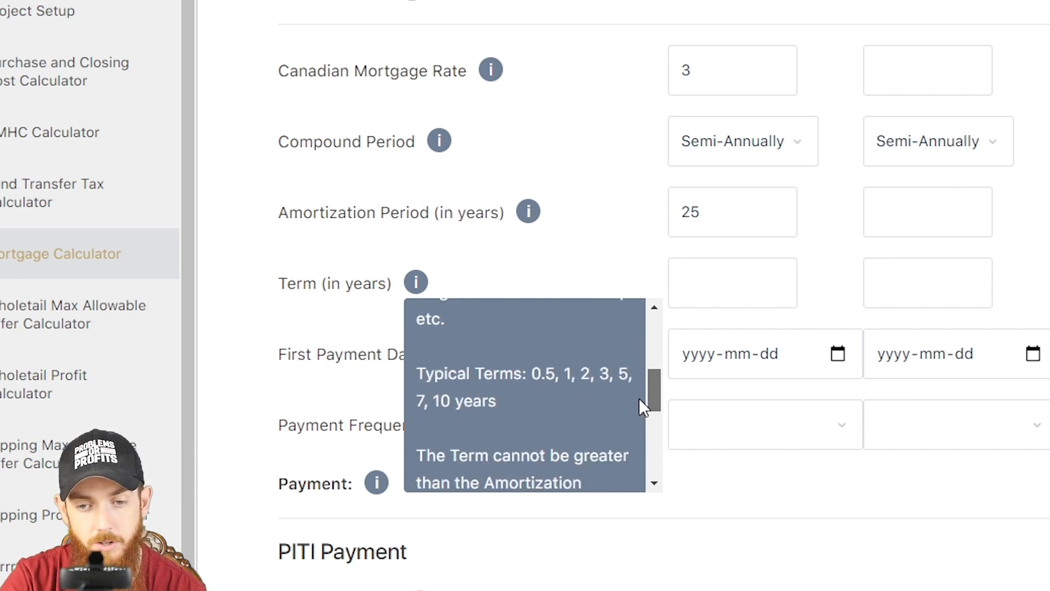
{"action": "left_click_drag", "start_coordinate": [639, 399], "coordinate": [637, 406]}
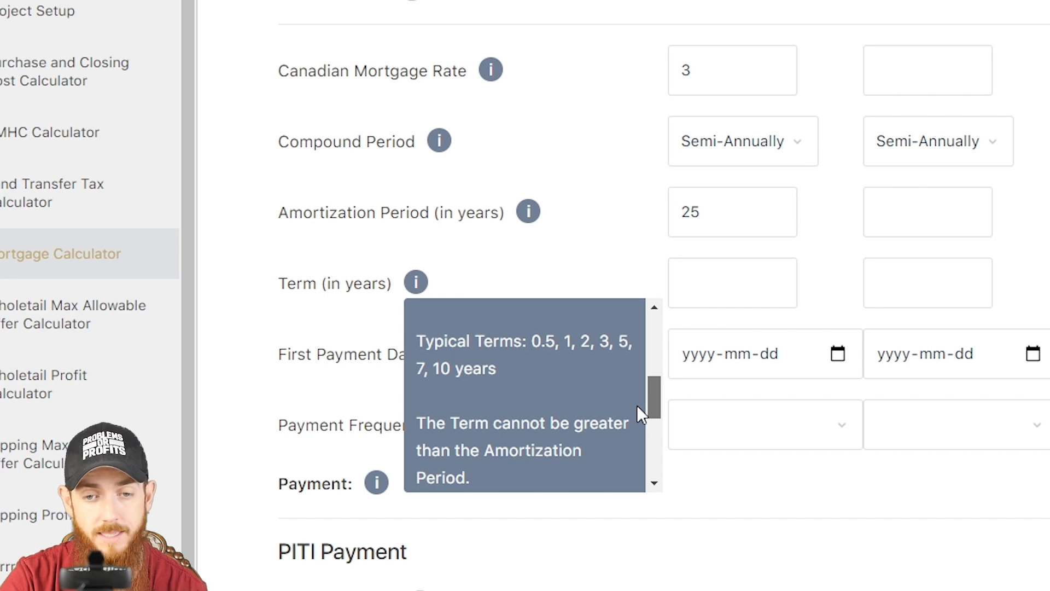
{"action": "left_click_drag", "start_coordinate": [636, 405], "coordinate": [636, 415]}
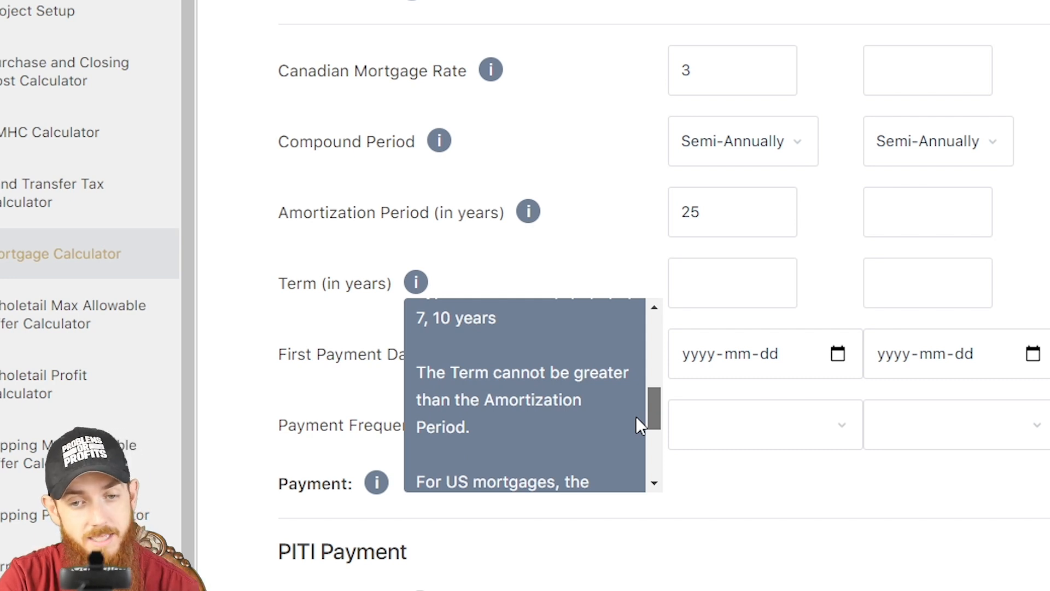
{"action": "left_click_drag", "start_coordinate": [635, 416], "coordinate": [627, 467]}
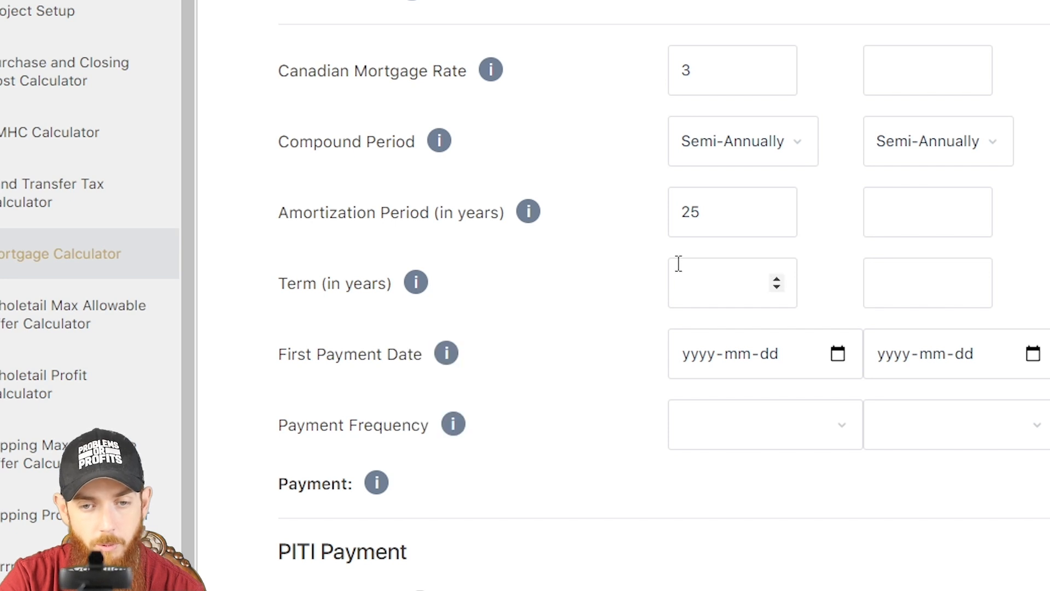
{"action": "left_click", "coordinate": [678, 263]}
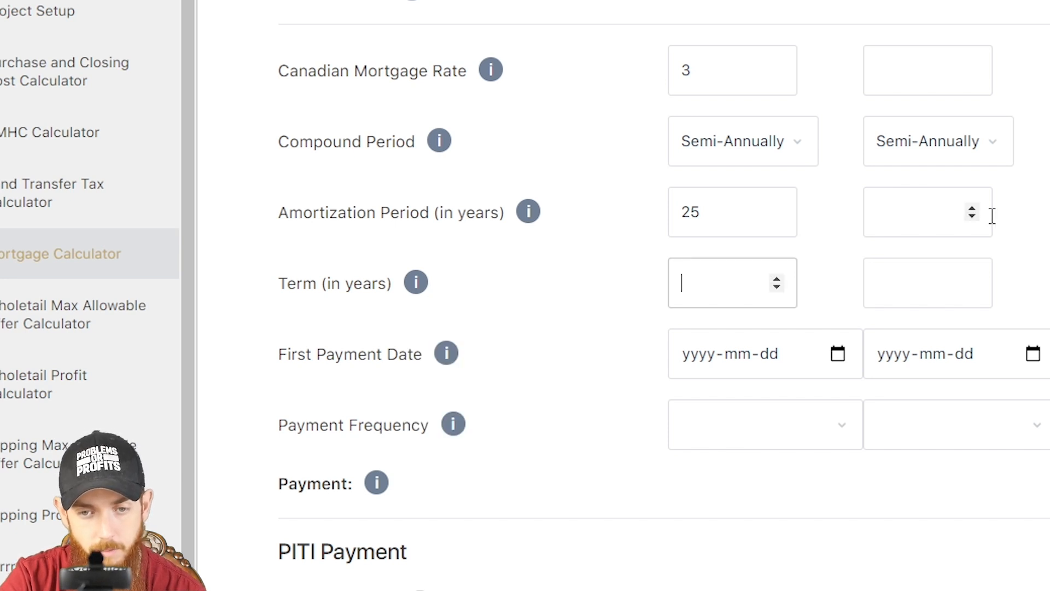
{"action": "type", "text": "5"}
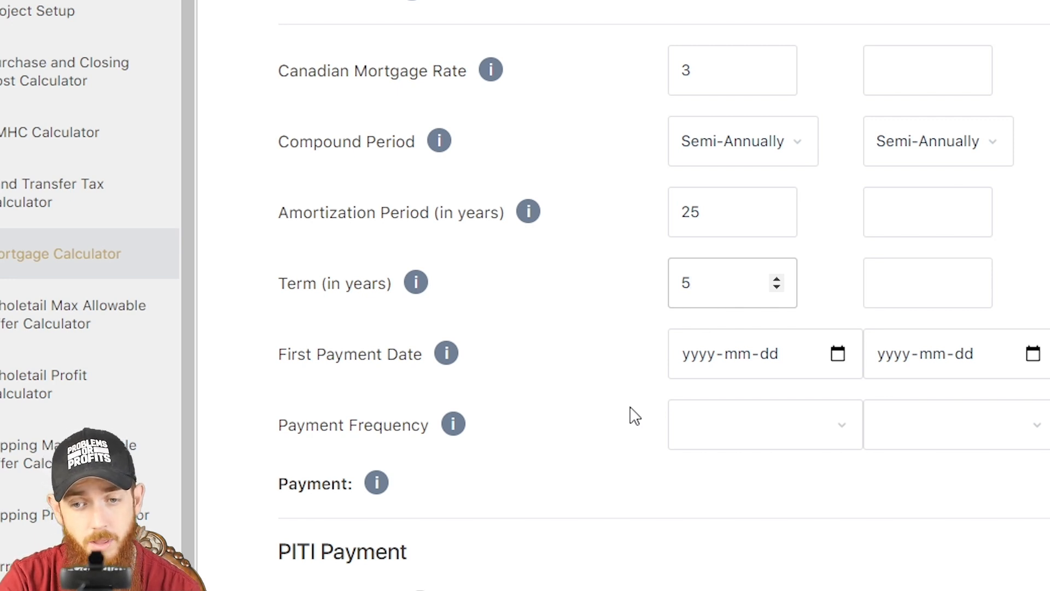
Set Scenario 1's first payment date to 2020-10-01 and its payment frequency to Monthly.
{"action": "left_click", "coordinate": [837, 356]}
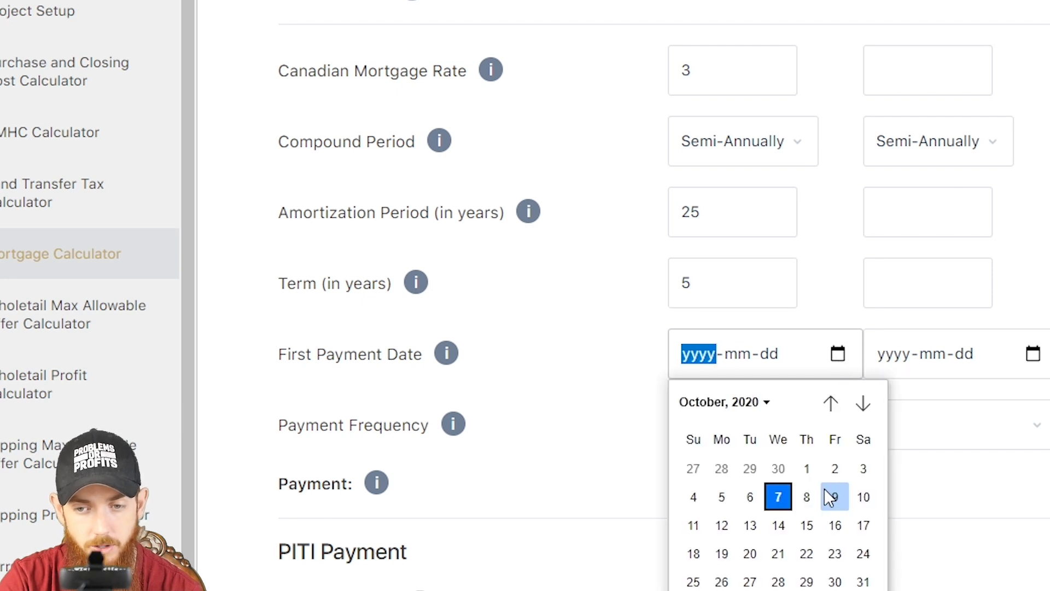
{"action": "left_click", "coordinate": [807, 470]}
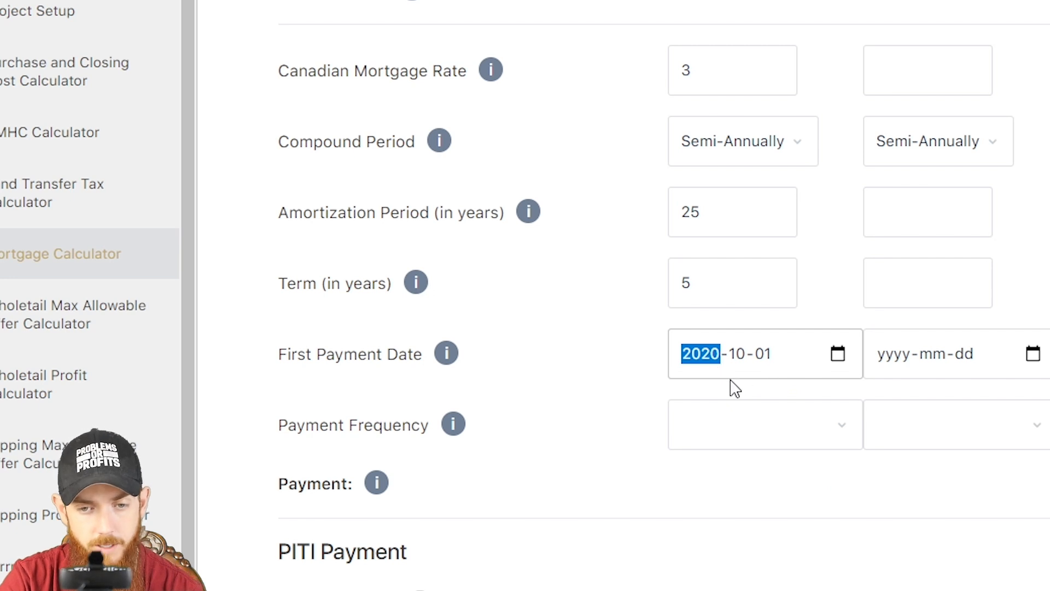
{"action": "mouse_move", "coordinate": [458, 426]}
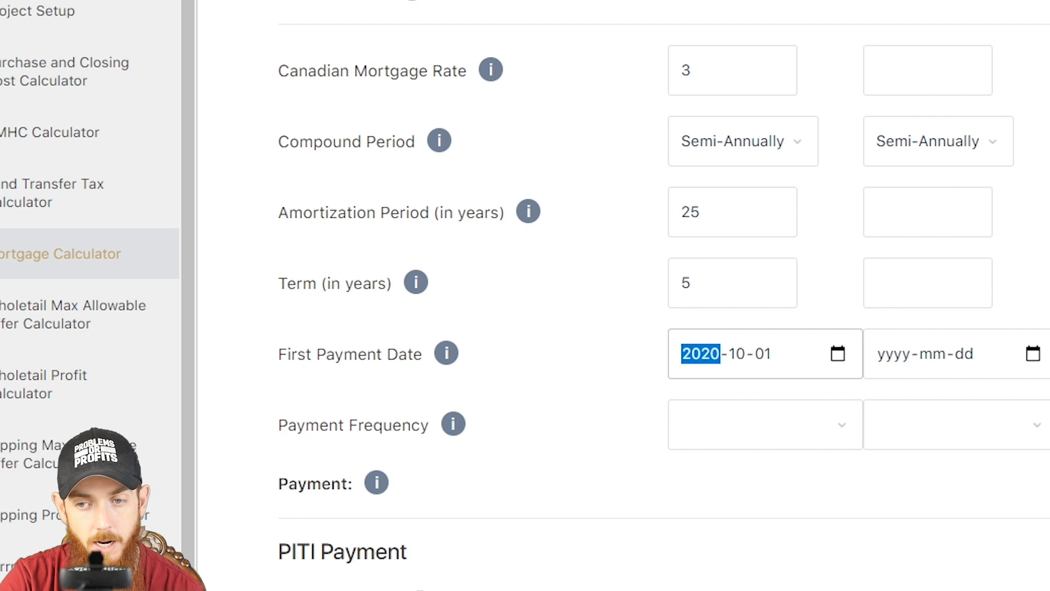
{"action": "scroll", "coordinate": [875, 350], "scroll_direction": "down", "scroll_amount": 1}
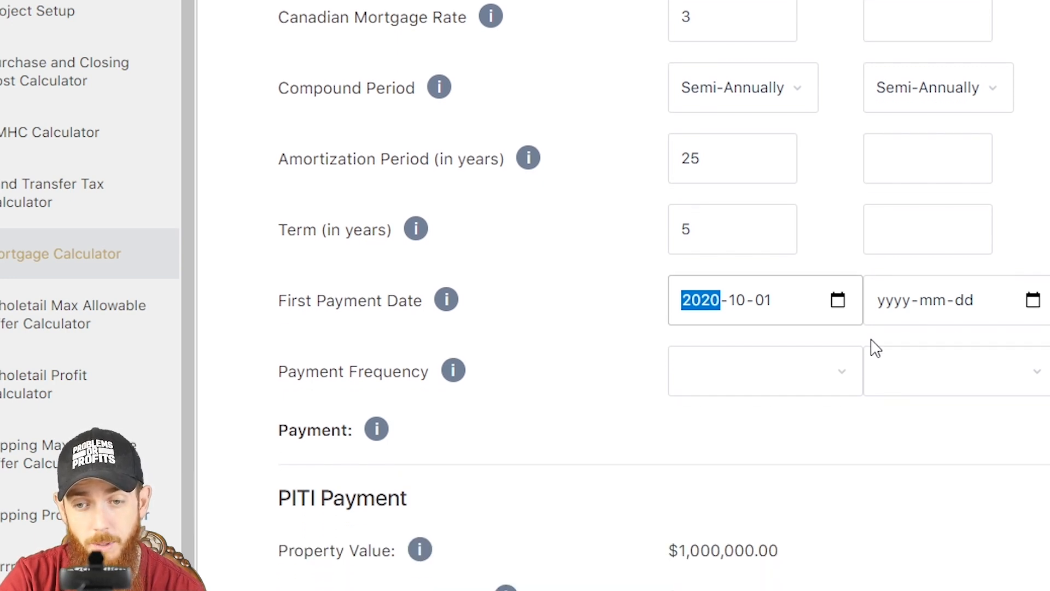
{"action": "left_click", "coordinate": [844, 381]}
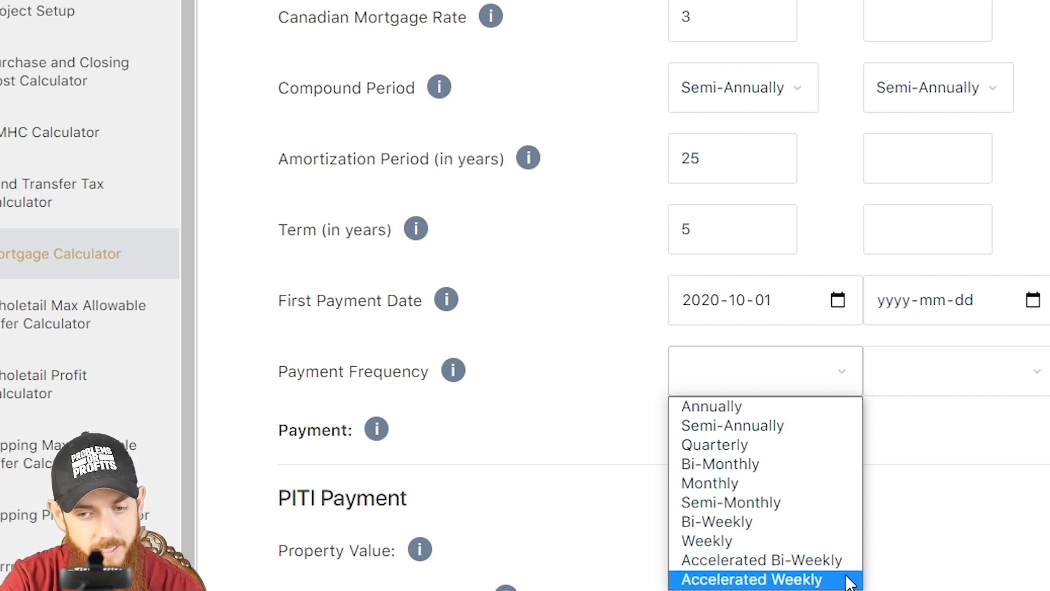
{"action": "left_click", "coordinate": [576, 406]}
{"action": "mouse_move", "coordinate": [455, 383]}
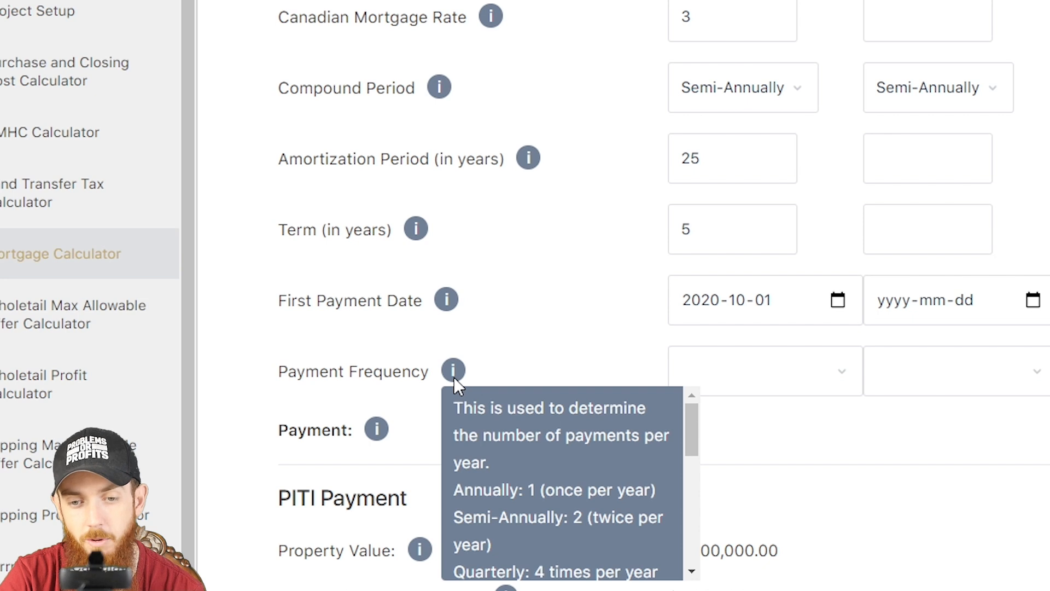
{"action": "left_click", "coordinate": [853, 380]}
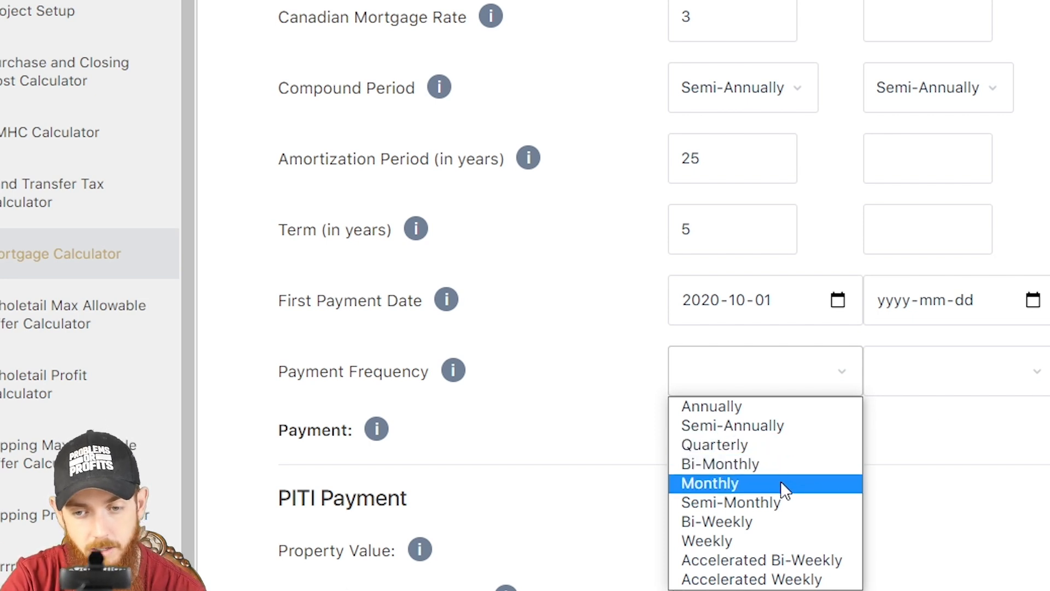
{"action": "left_click", "coordinate": [780, 483]}
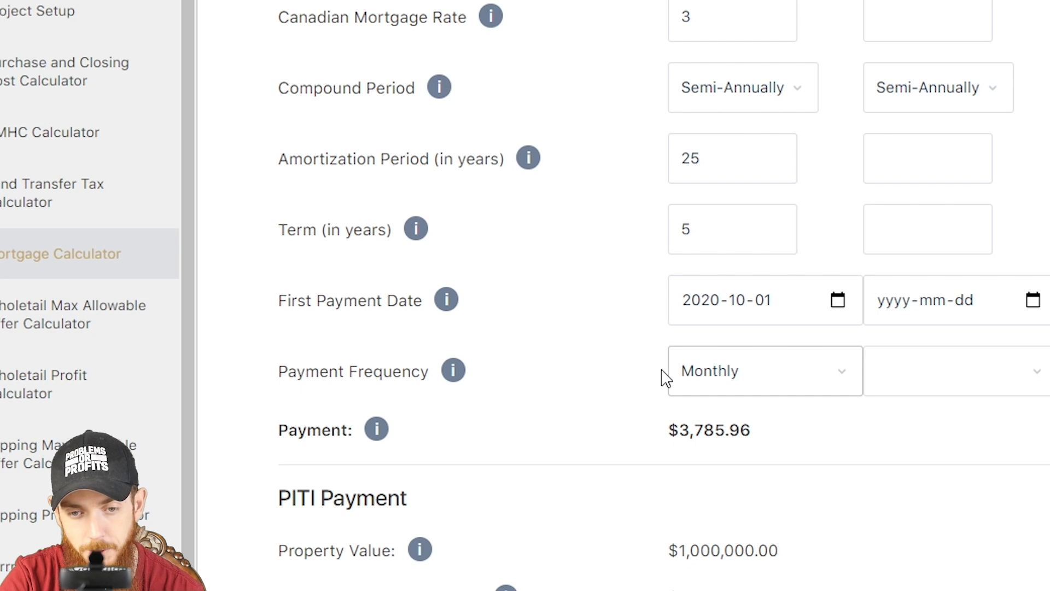
Review Scenario 1's calculated mortgage payment and the PITI Payment section.
{"action": "mouse_move", "coordinate": [638, 431]}
{"action": "left_mouse_down"}
{"action": "mouse_move", "coordinate": [719, 428]}
{"action": "mouse_move", "coordinate": [621, 420]}
{"action": "left_mouse_up"}
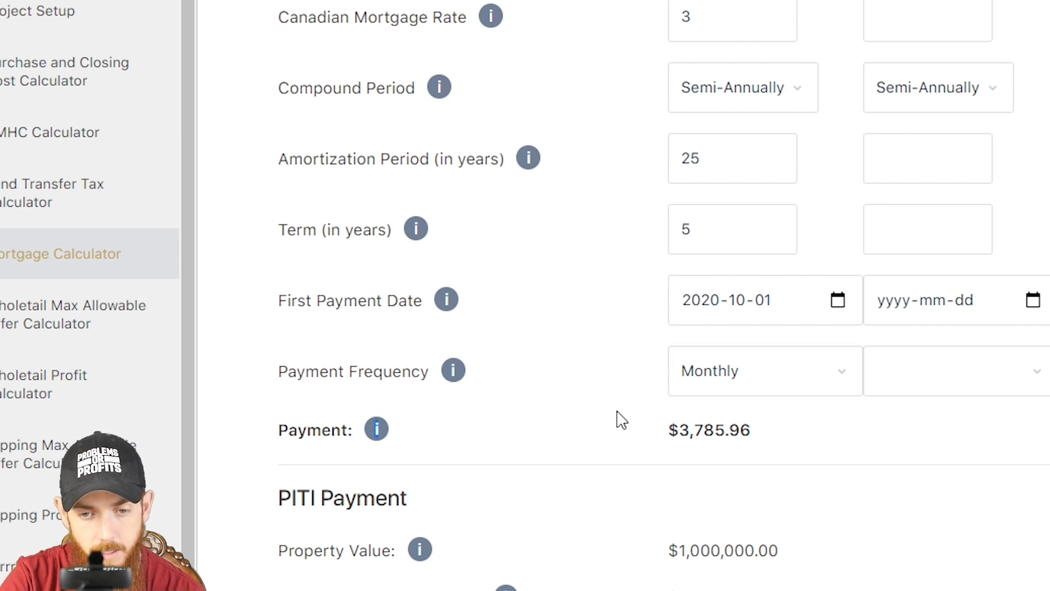
{"action": "mouse_move", "coordinate": [375, 433]}
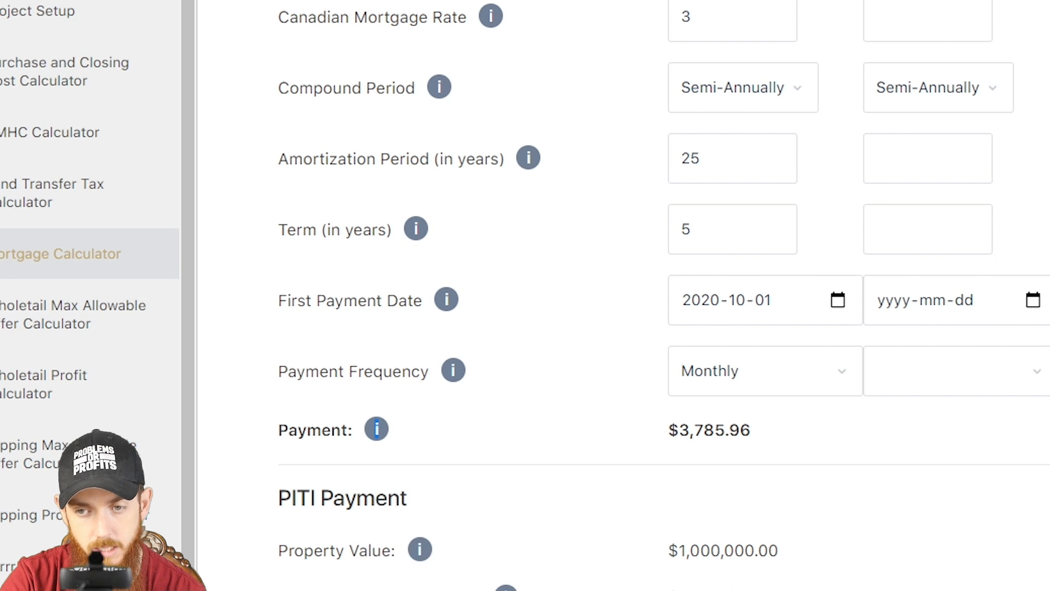
{"action": "scroll", "coordinate": [663, 292], "scroll_direction": "down", "scroll_amount": 5}
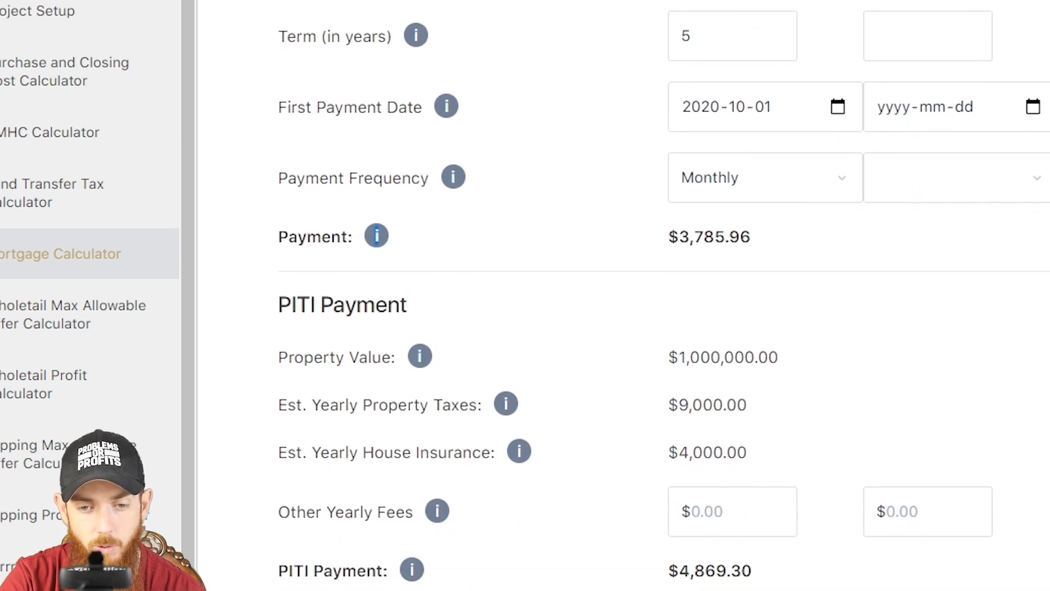
Examine the yearly property tax, house insurance and other fee entries that make up the PITI payment.
{"action": "scroll", "coordinate": [609, 237], "scroll_direction": "down", "scroll_amount": 1}
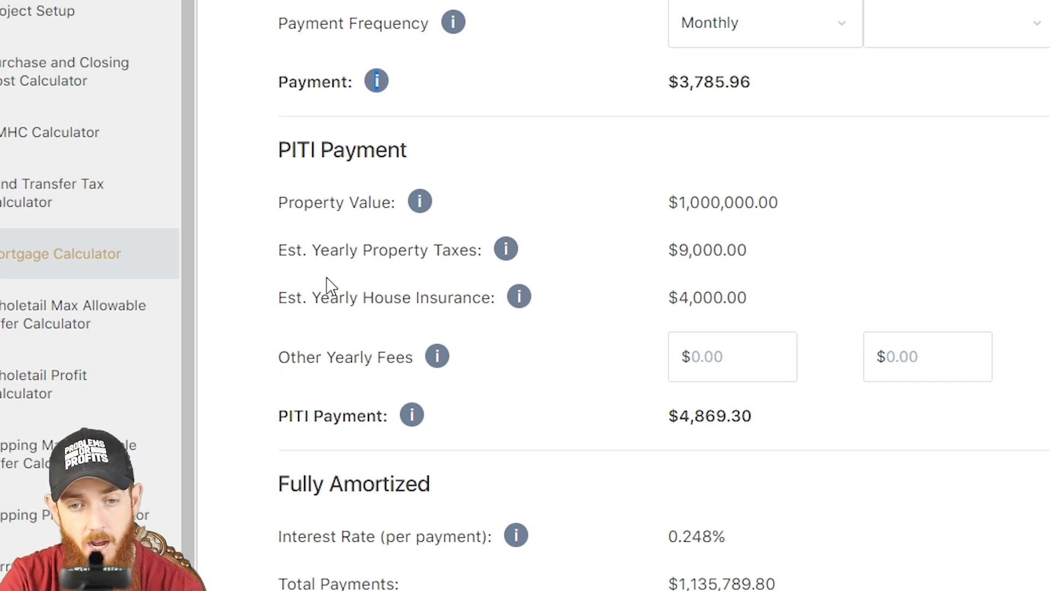
{"action": "mouse_move", "coordinate": [516, 252]}
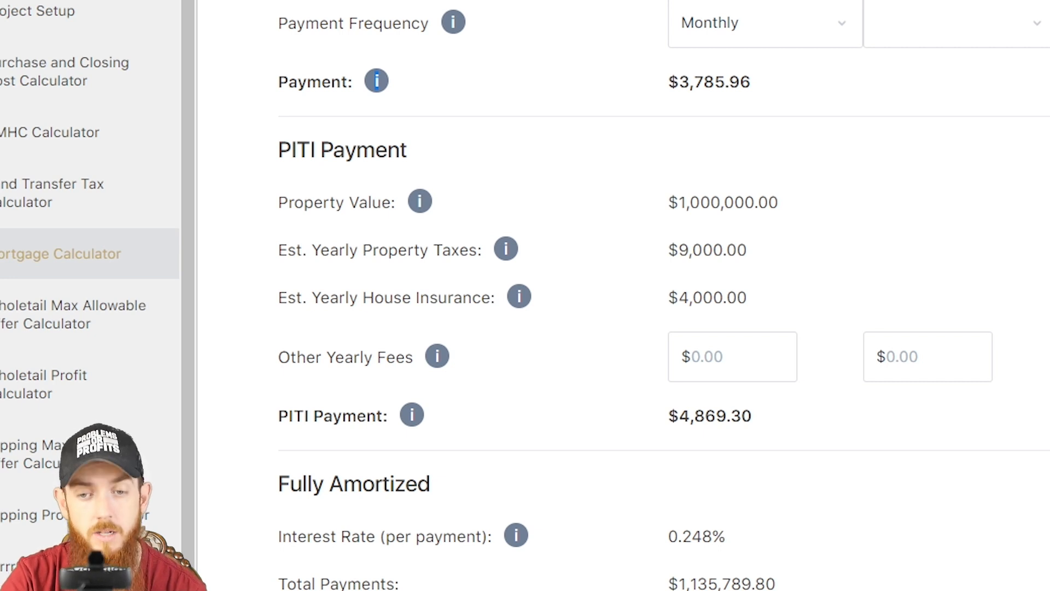
{"action": "scroll", "coordinate": [376, 81], "scroll_direction": "down", "scroll_amount": 2}
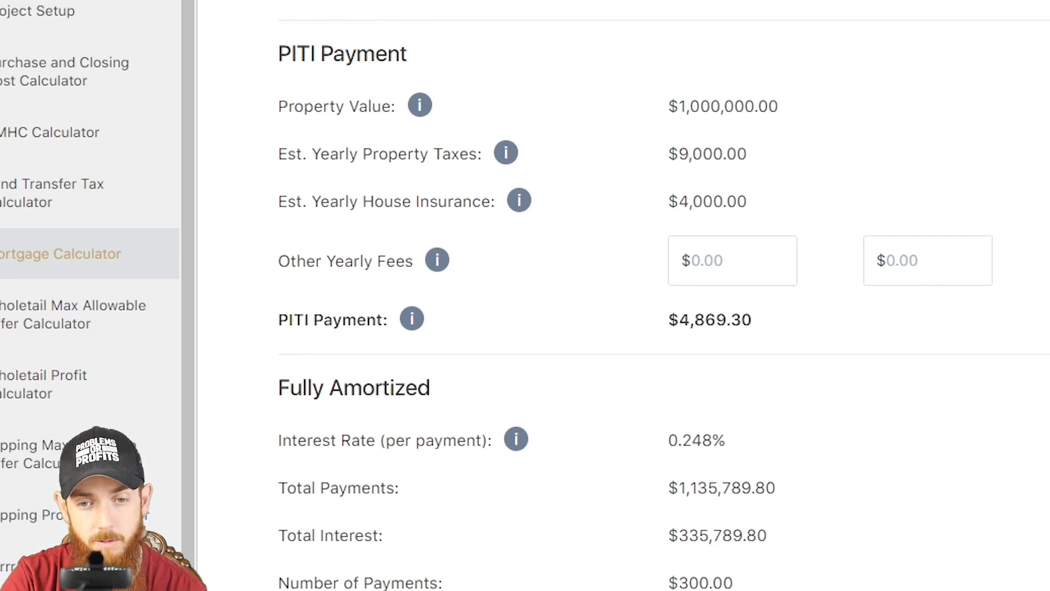
{"action": "scroll", "coordinate": [597, 136], "scroll_direction": "down", "scroll_amount": 1}
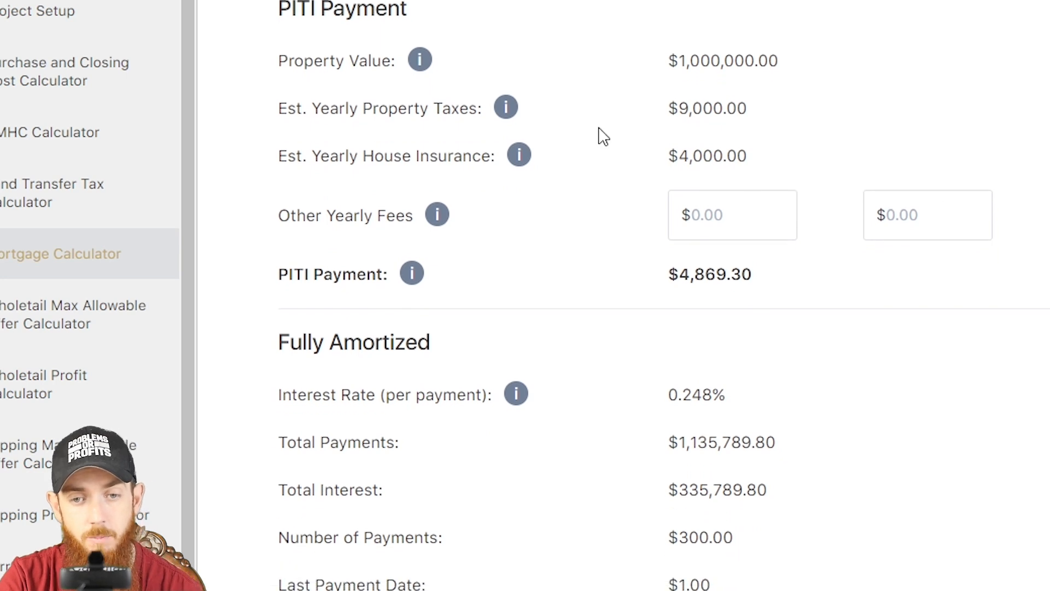
{"action": "mouse_move", "coordinate": [520, 158]}
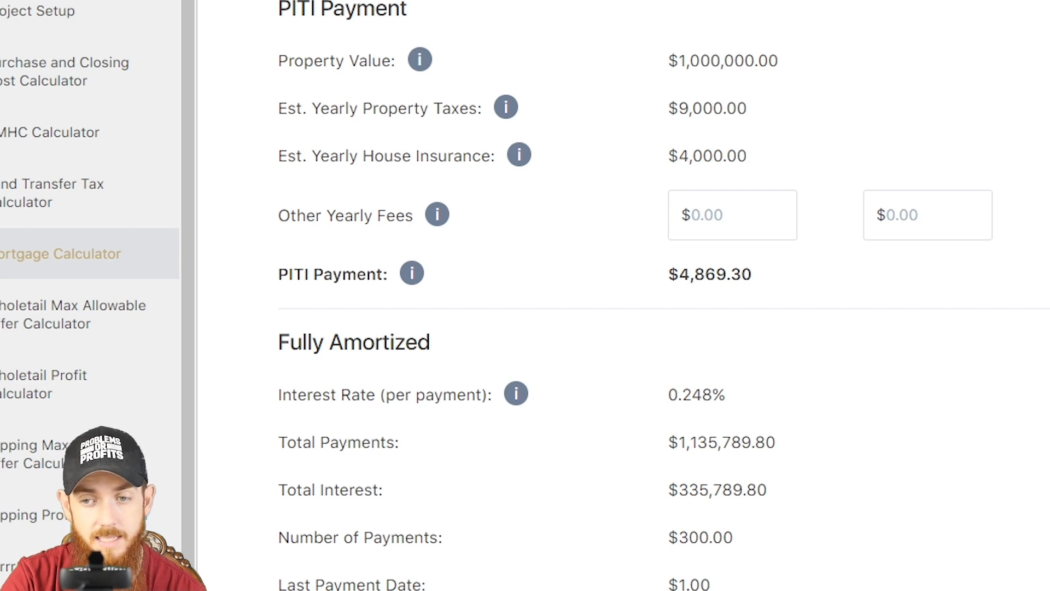
{"action": "scroll", "coordinate": [376, 73], "scroll_direction": "down", "scroll_amount": 5}
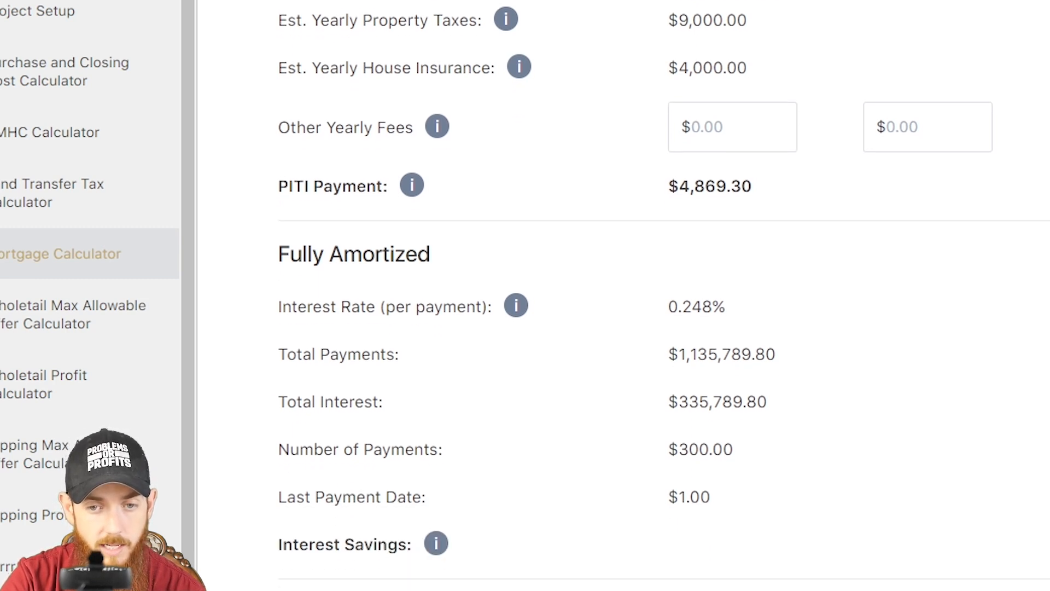
{"action": "scroll", "coordinate": [376, 72], "scroll_direction": "up", "scroll_amount": 7}
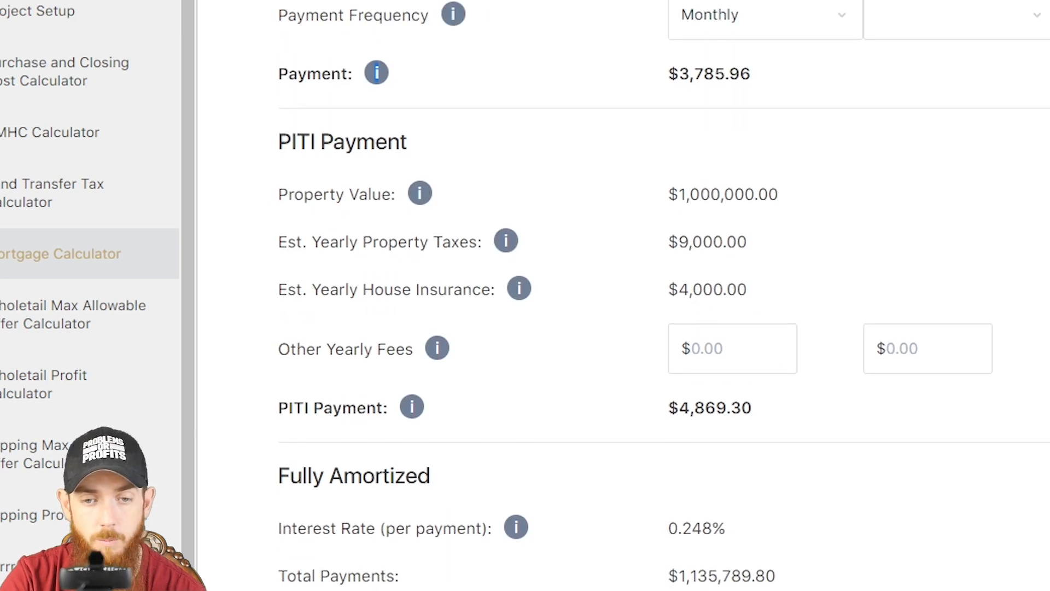
{"action": "scroll", "coordinate": [376, 73], "scroll_direction": "down", "scroll_amount": 1}
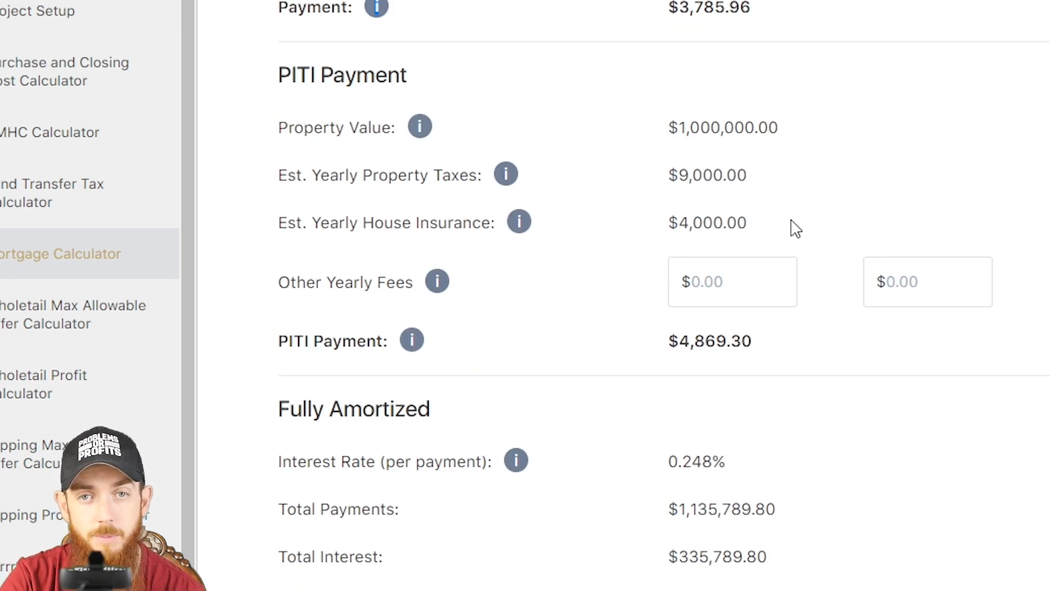
Review the Fully Amortized and Balance at Term figures, highlighting the interest paid over the term.
{"action": "scroll", "coordinate": [663, 295], "scroll_direction": "down", "scroll_amount": 5}
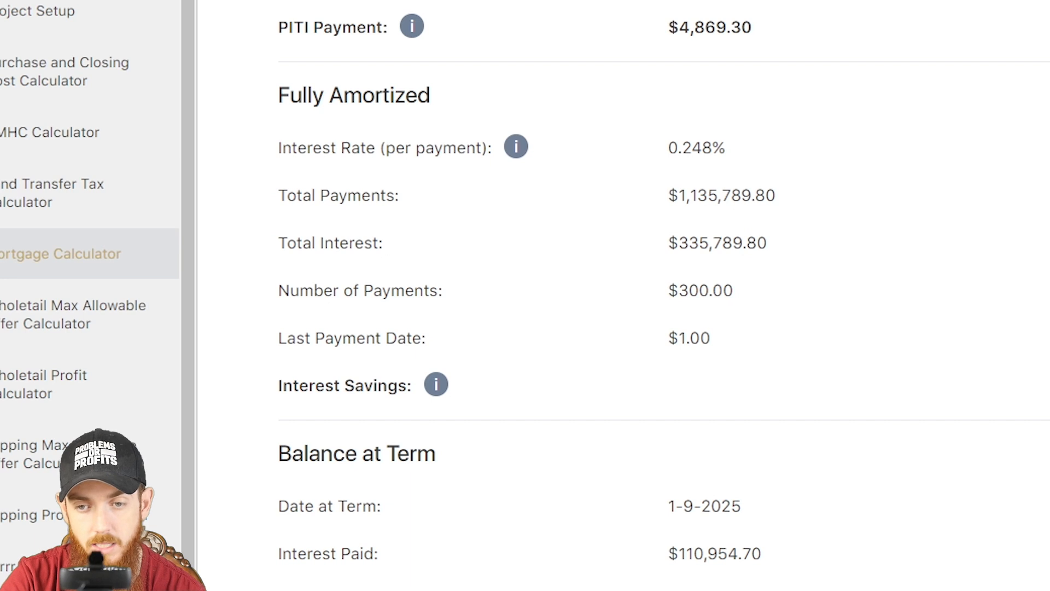
{"action": "scroll", "coordinate": [663, 294], "scroll_direction": "down", "scroll_amount": 2}
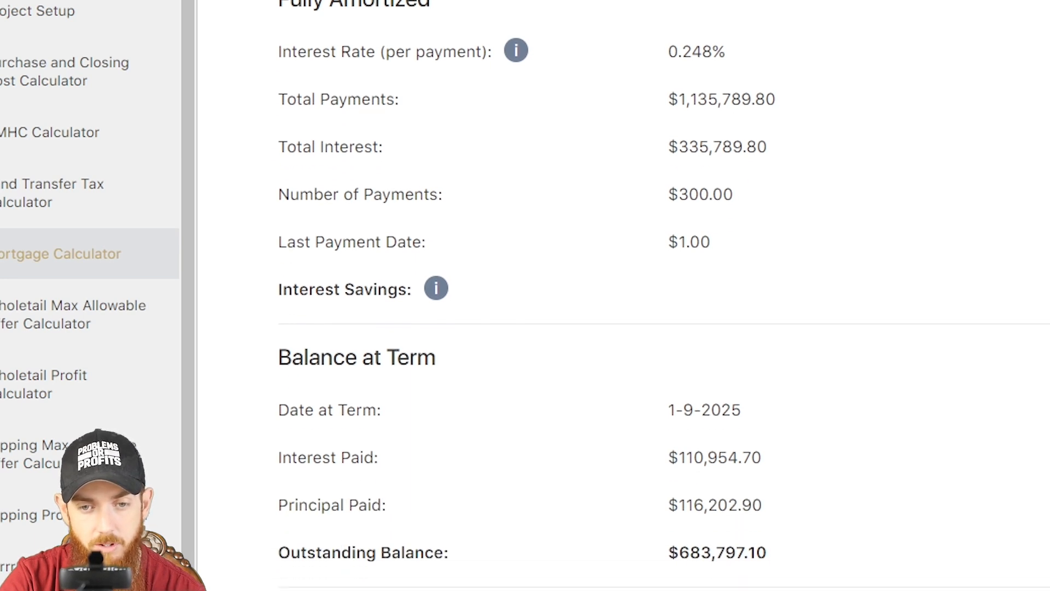
{"action": "scroll", "coordinate": [663, 294], "scroll_direction": "down", "scroll_amount": 2}
{"action": "scroll", "coordinate": [663, 305], "scroll_direction": "down", "scroll_amount": 3}
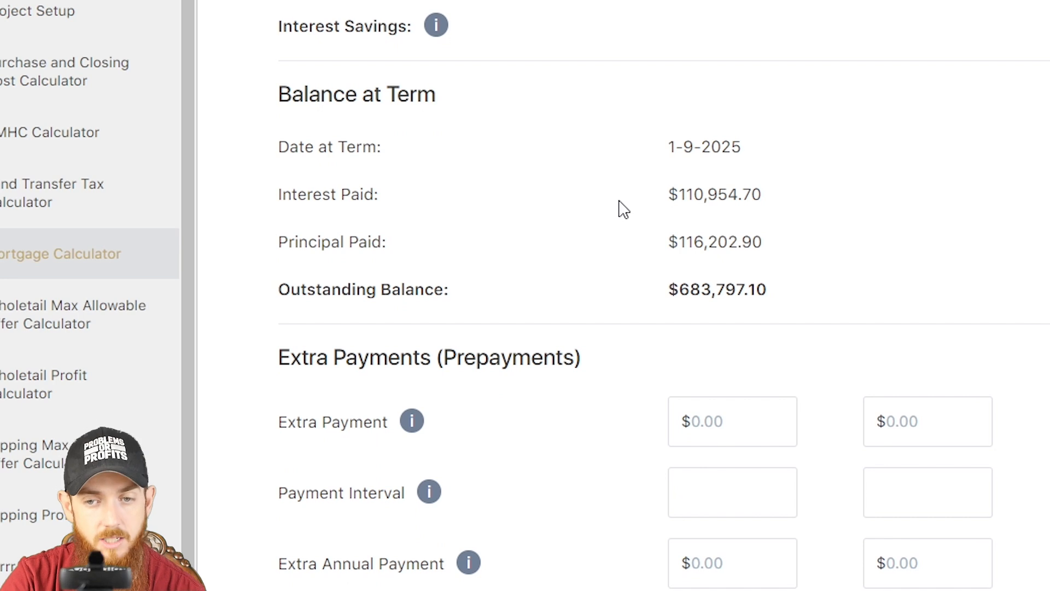
{"action": "left_click_drag", "start_coordinate": [623, 208], "coordinate": [779, 201]}
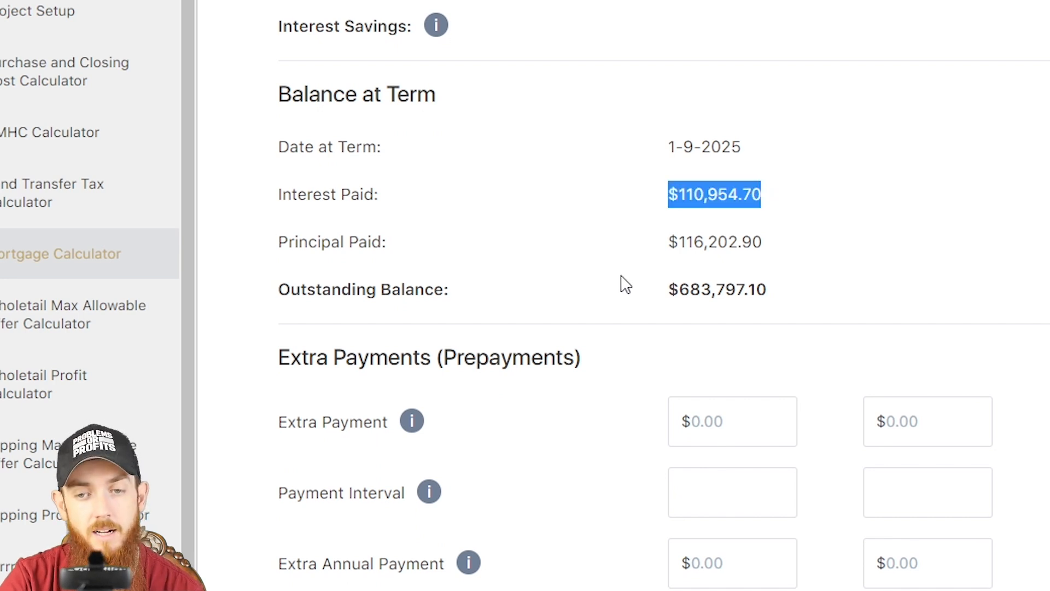
{"action": "left_click", "coordinate": [653, 273]}
{"action": "left_click_drag", "start_coordinate": [687, 267], "coordinate": [642, 231]}
{"action": "left_click", "coordinate": [642, 230]}
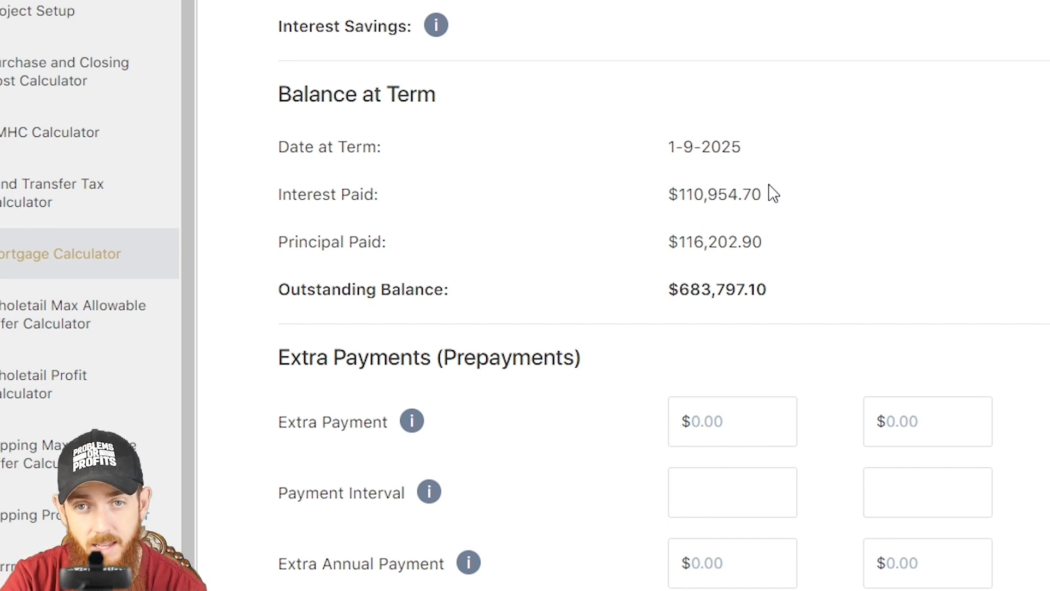
Look over the Extra Payments fields, the totals assuming no extra payments, and Scenario 1's balance chart.
{"action": "scroll", "coordinate": [673, 189], "scroll_direction": "down", "scroll_amount": 5}
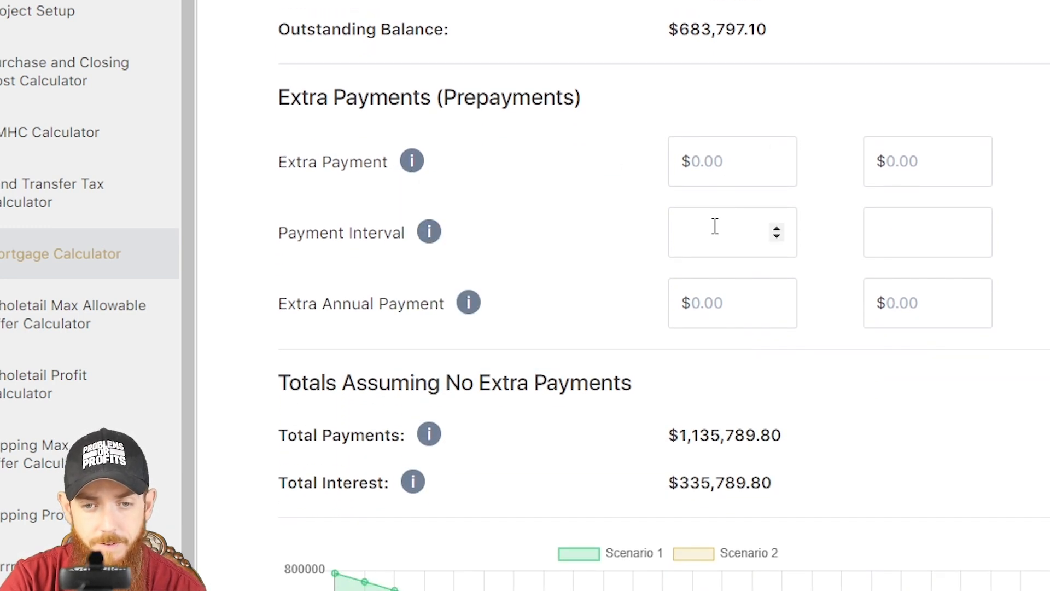
{"action": "mouse_move", "coordinate": [469, 302]}
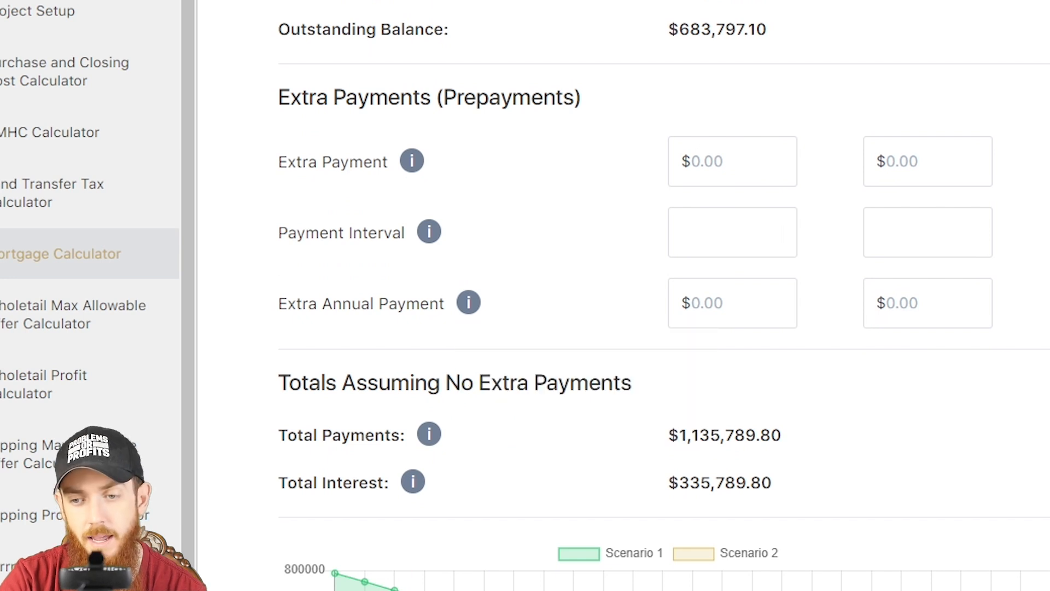
{"action": "scroll", "coordinate": [664, 301], "scroll_direction": "down", "scroll_amount": 4}
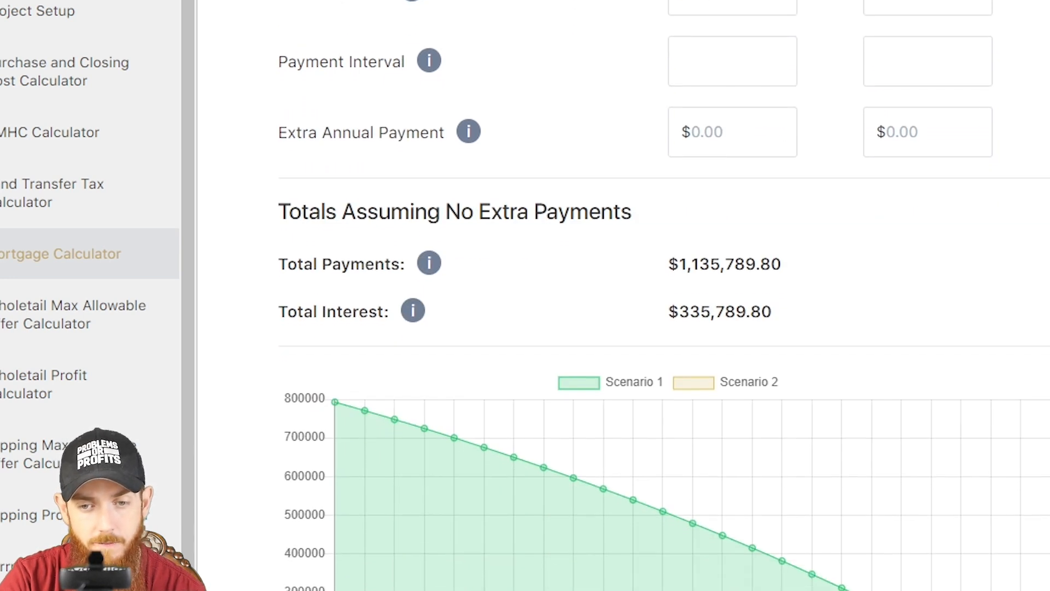
{"action": "scroll", "coordinate": [663, 295], "scroll_direction": "down", "scroll_amount": 1}
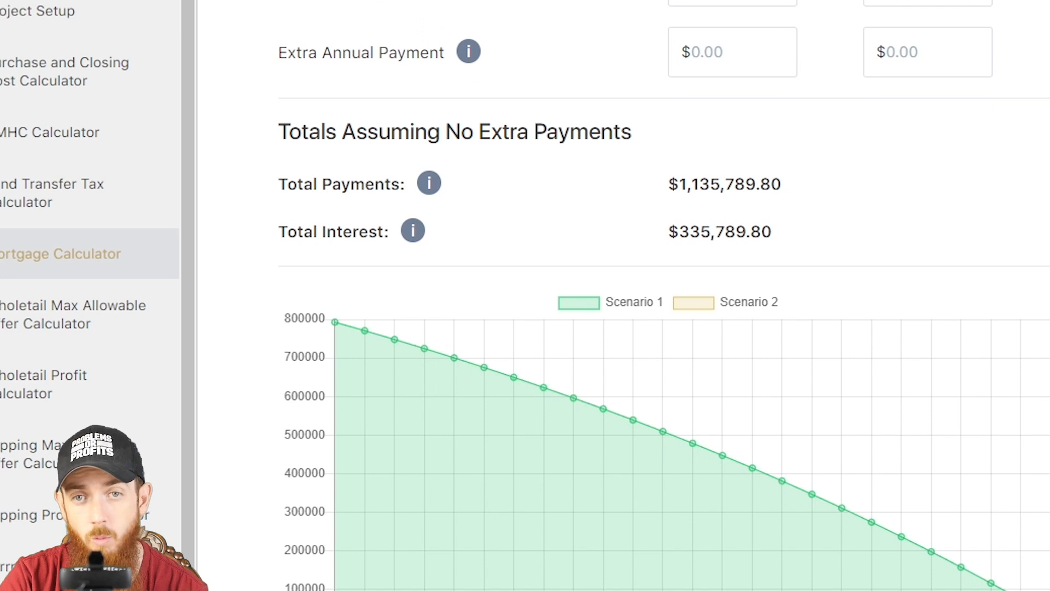
{"action": "scroll", "coordinate": [626, 309], "scroll_direction": "down", "scroll_amount": 2}
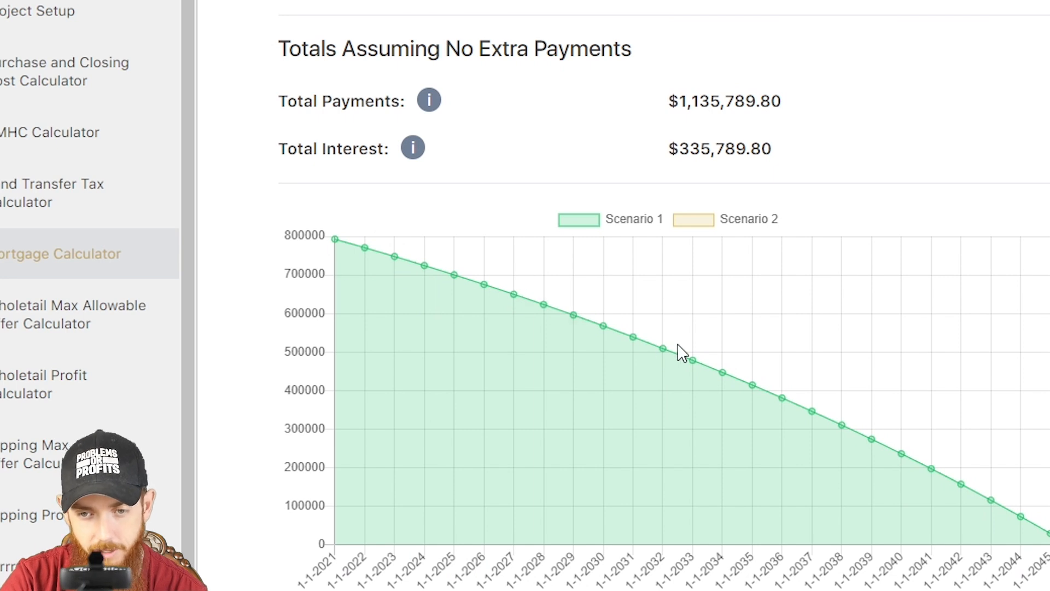
{"action": "mouse_move", "coordinate": [663, 352]}
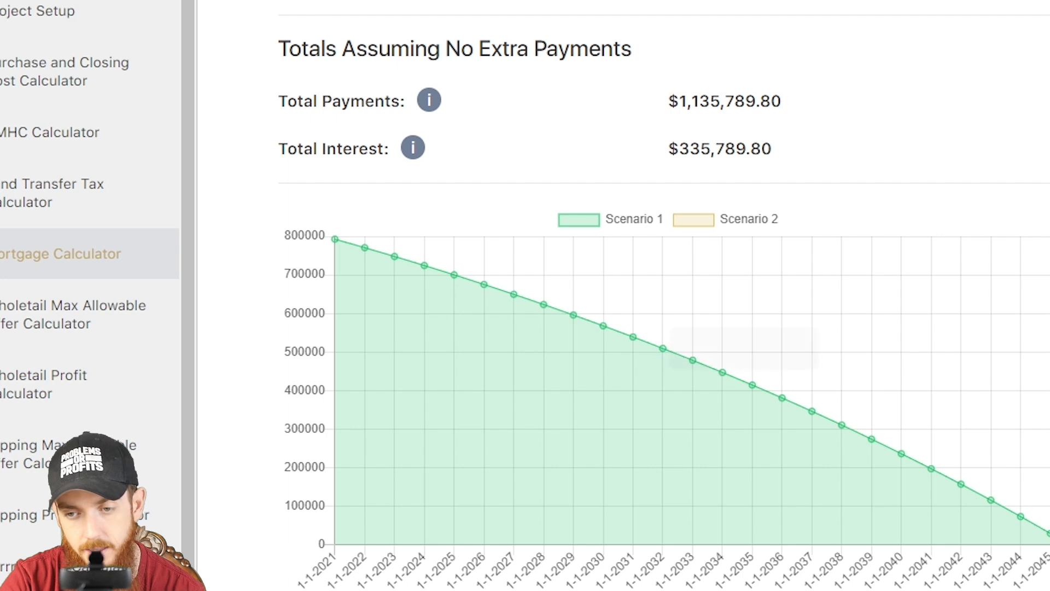
Display the full payment table for Scenario 1 below the balance chart.
{"action": "scroll", "coordinate": [656, 328], "scroll_direction": "down", "scroll_amount": 3}
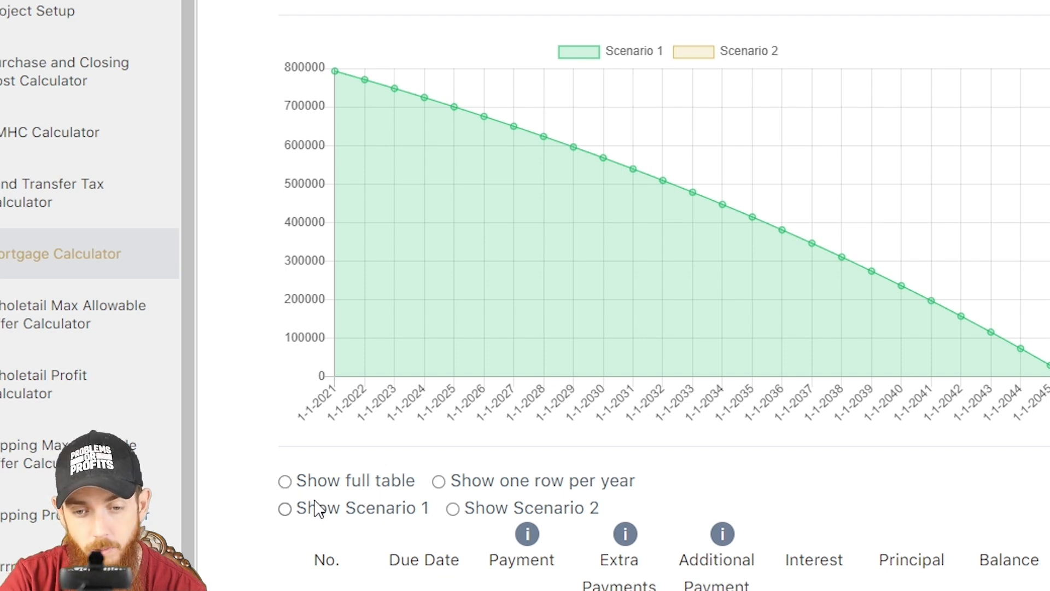
{"action": "left_click", "coordinate": [284, 482]}
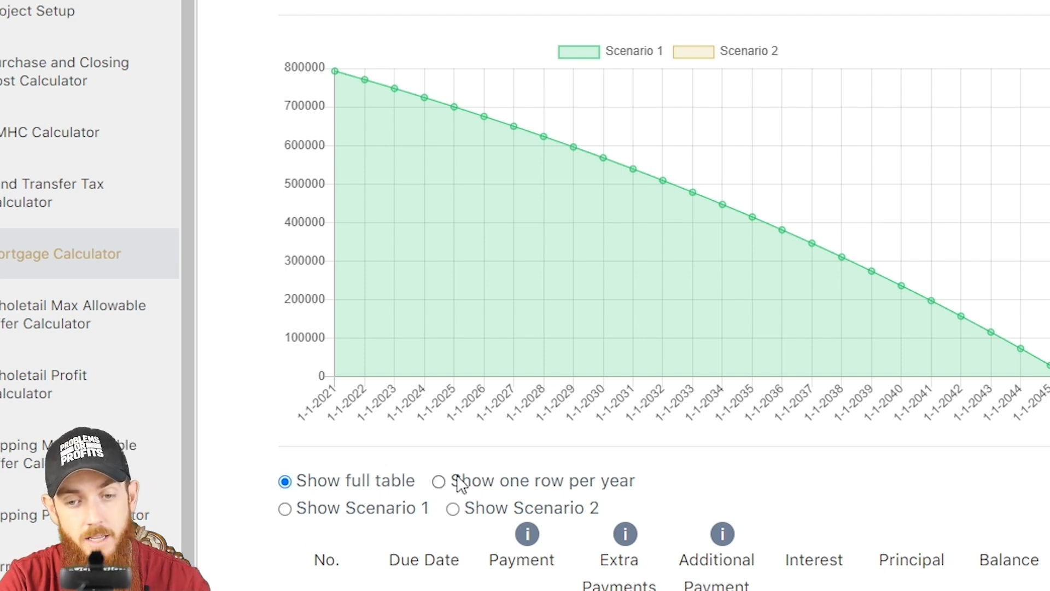
{"action": "left_click", "coordinate": [288, 514]}
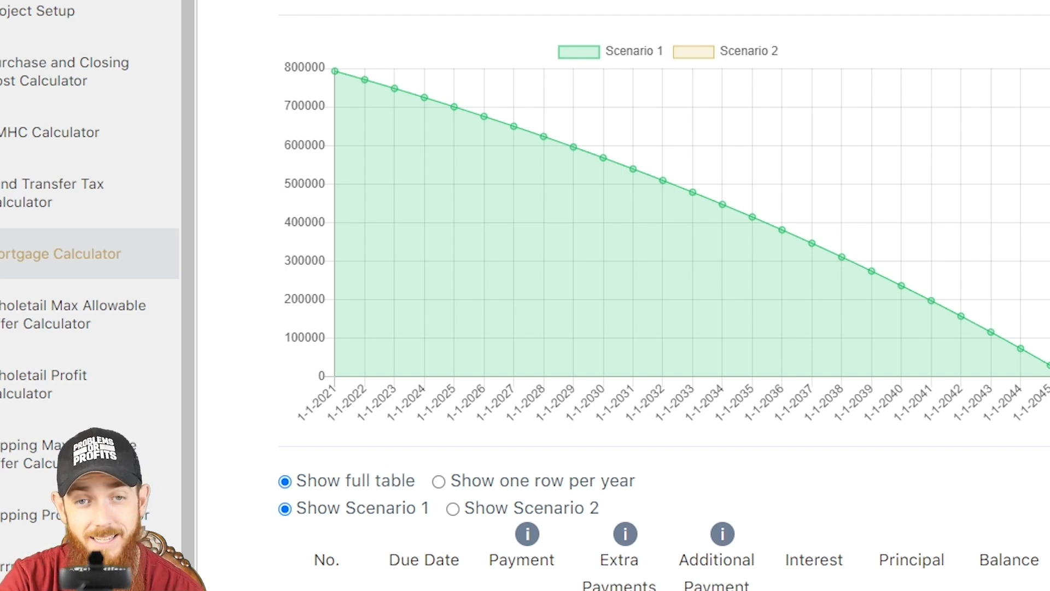
Look through Scenario 1's payment schedule down to the last payment and return to its first rows.
{"action": "scroll", "coordinate": [633, 295], "scroll_direction": "down", "scroll_amount": 15}
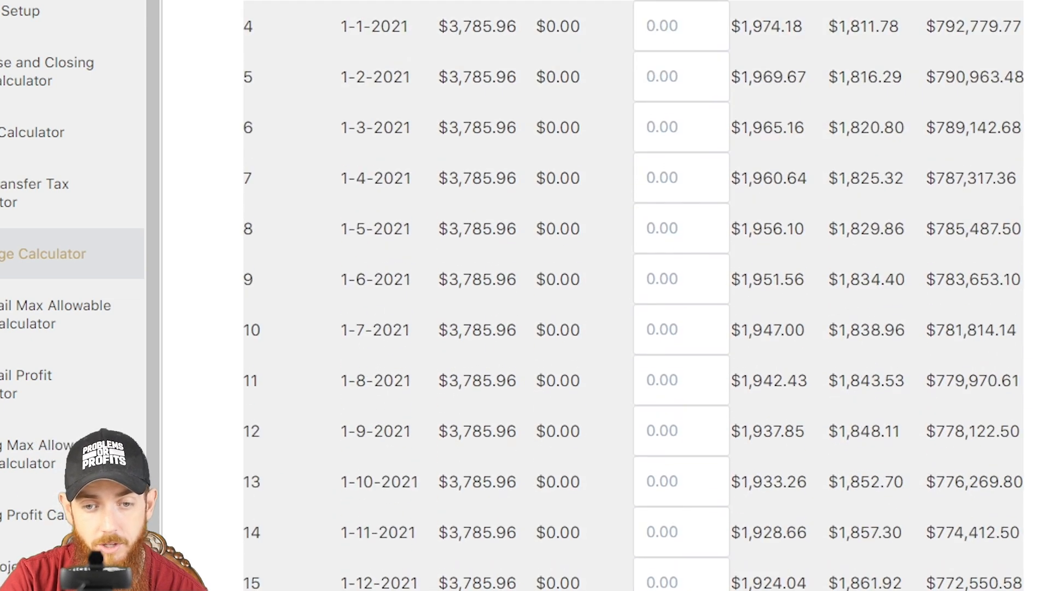
{"action": "scroll", "coordinate": [633, 295], "scroll_direction": "down", "scroll_amount": 20}
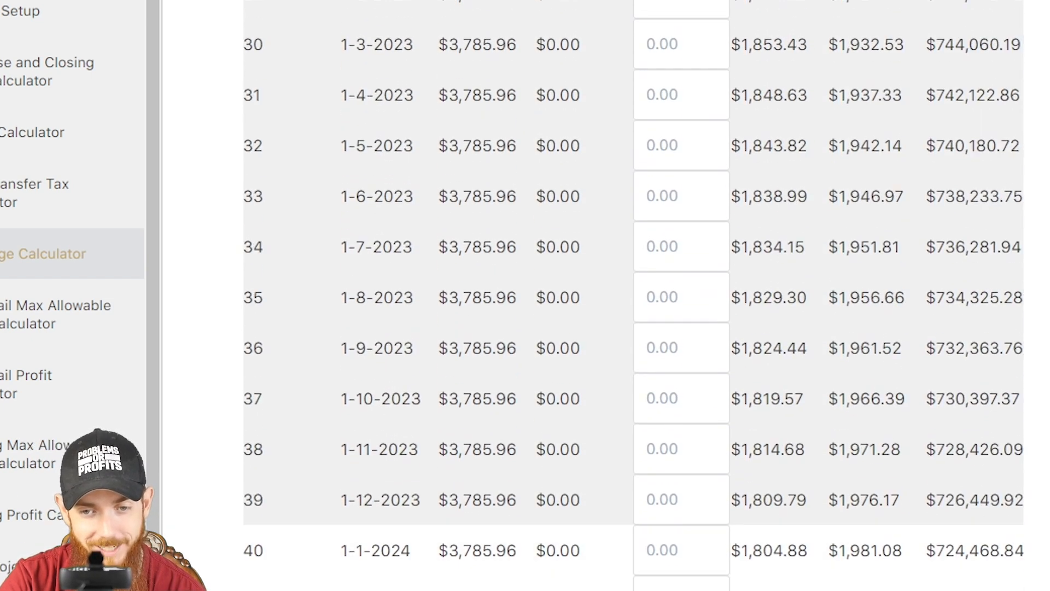
{"action": "scroll", "coordinate": [633, 295], "scroll_direction": "down", "scroll_amount": 20}
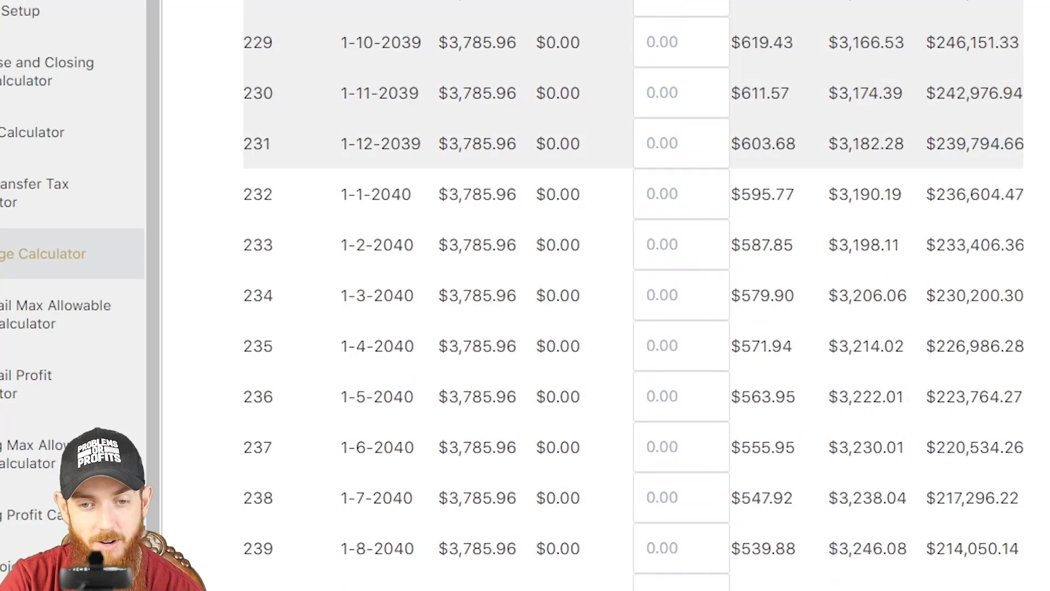
{"action": "scroll", "coordinate": [634, 296], "scroll_direction": "down", "scroll_amount": 20}
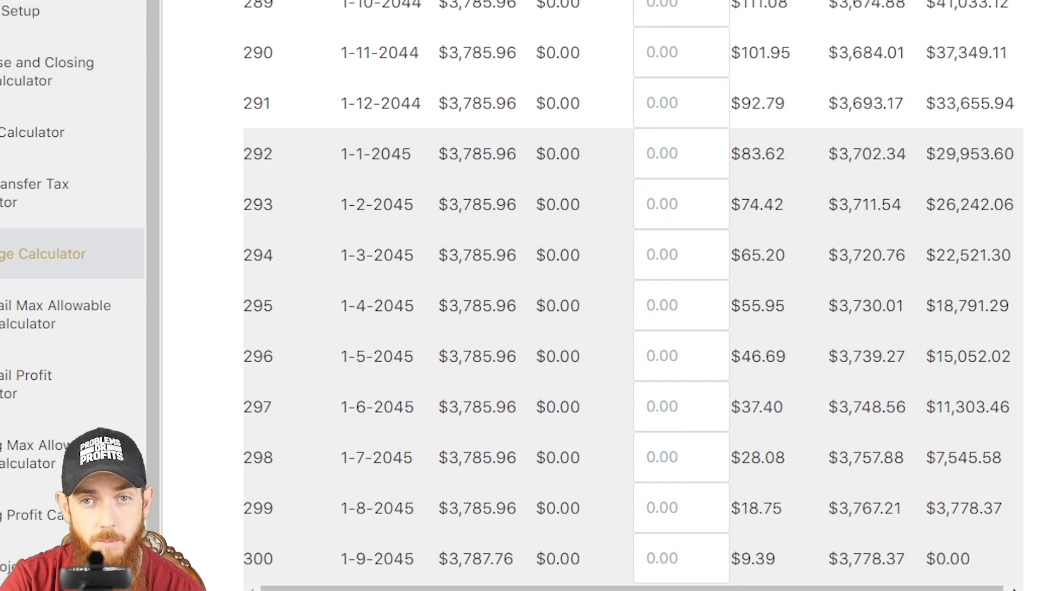
{"action": "scroll", "coordinate": [1012, 241], "scroll_direction": "up", "scroll_amount": 20}
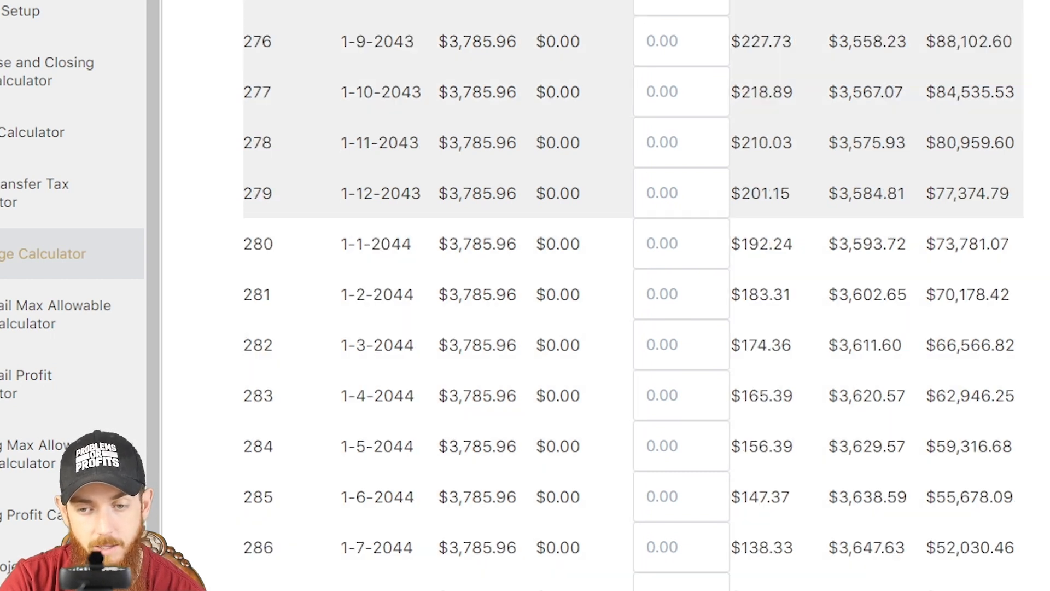
{"action": "scroll", "coordinate": [1005, 124], "scroll_direction": "down", "scroll_amount": 8}
{"action": "scroll", "coordinate": [1006, 134], "scroll_direction": "down", "scroll_amount": 10}
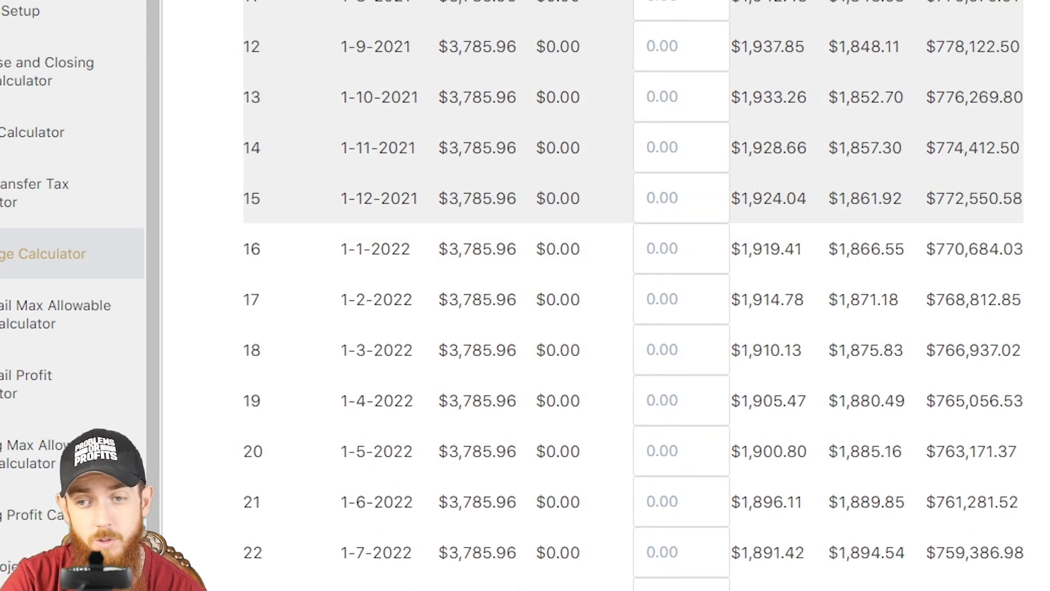
{"action": "scroll", "coordinate": [633, 295], "scroll_direction": "up", "scroll_amount": 13}
{"action": "scroll", "coordinate": [633, 295], "scroll_direction": "down", "scroll_amount": 9}
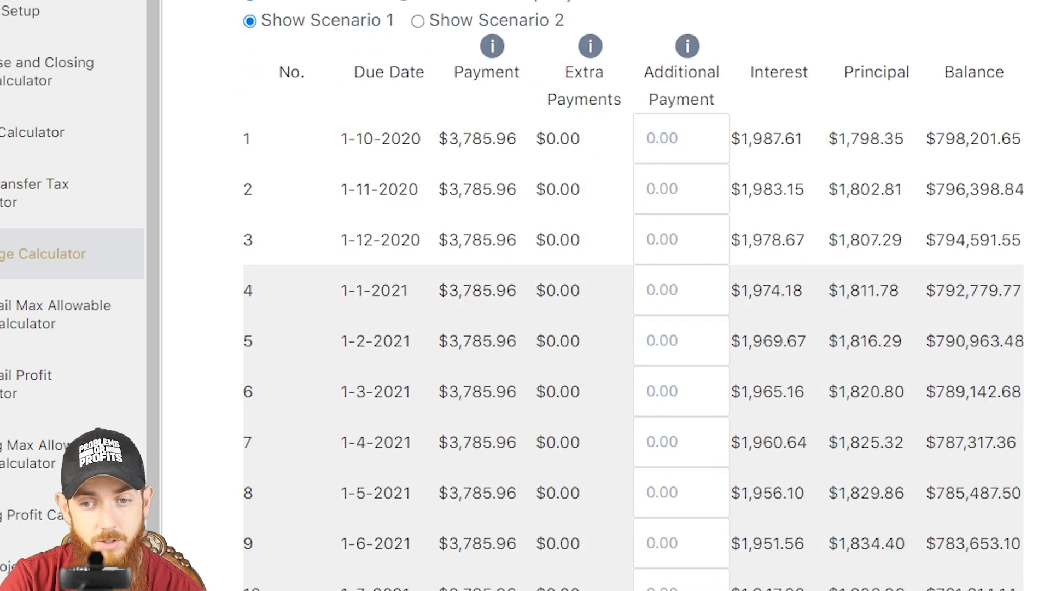
Enter an additional payment of 10000 for payment no. 18, due 1-3-2022, and check the recalculated principal and balance.
{"action": "scroll", "coordinate": [862, 192], "scroll_direction": "down", "scroll_amount": 7}
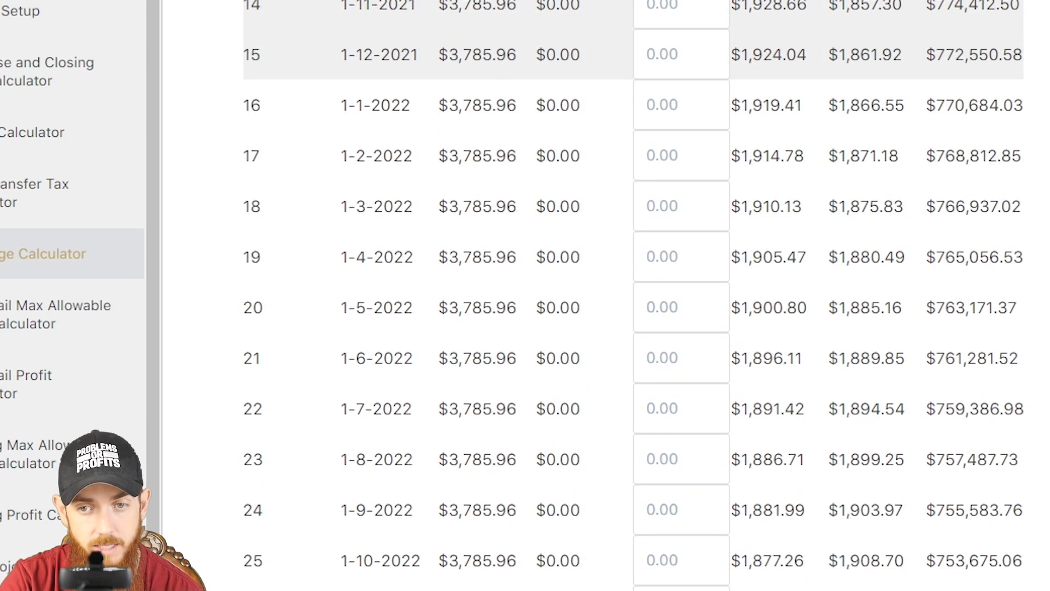
{"action": "left_click", "coordinate": [666, 208]}
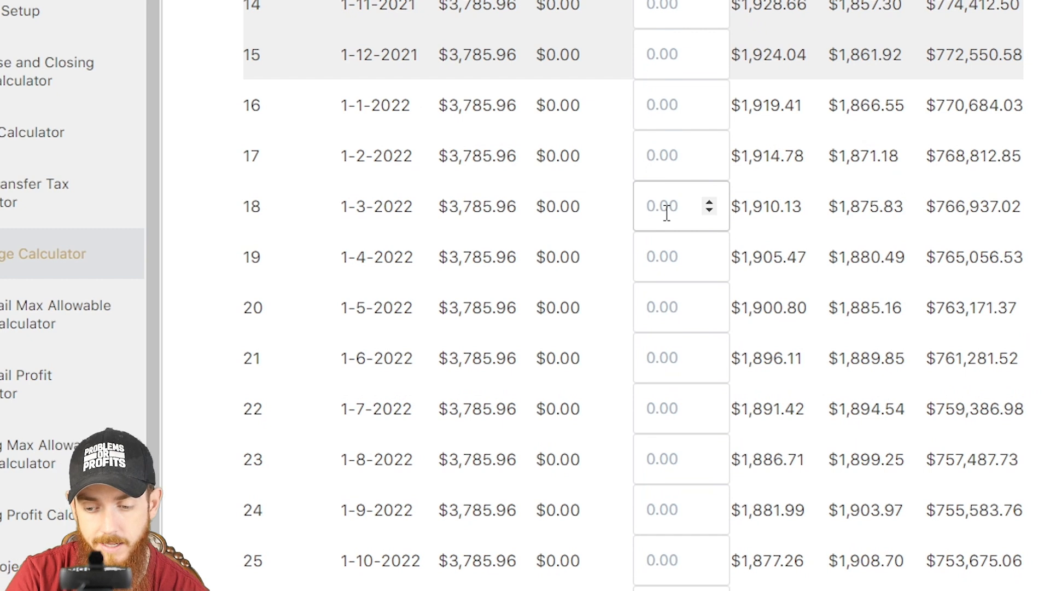
{"action": "type", "text": "10000"}
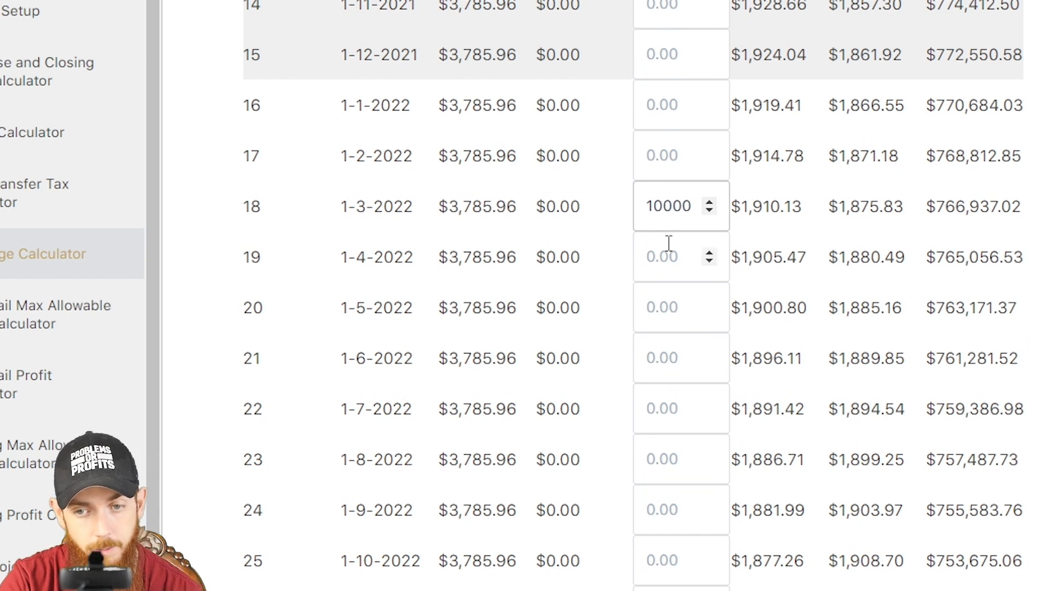
{"action": "left_click", "coordinate": [668, 244]}
{"action": "scroll", "coordinate": [668, 245], "scroll_direction": "up", "scroll_amount": 1}
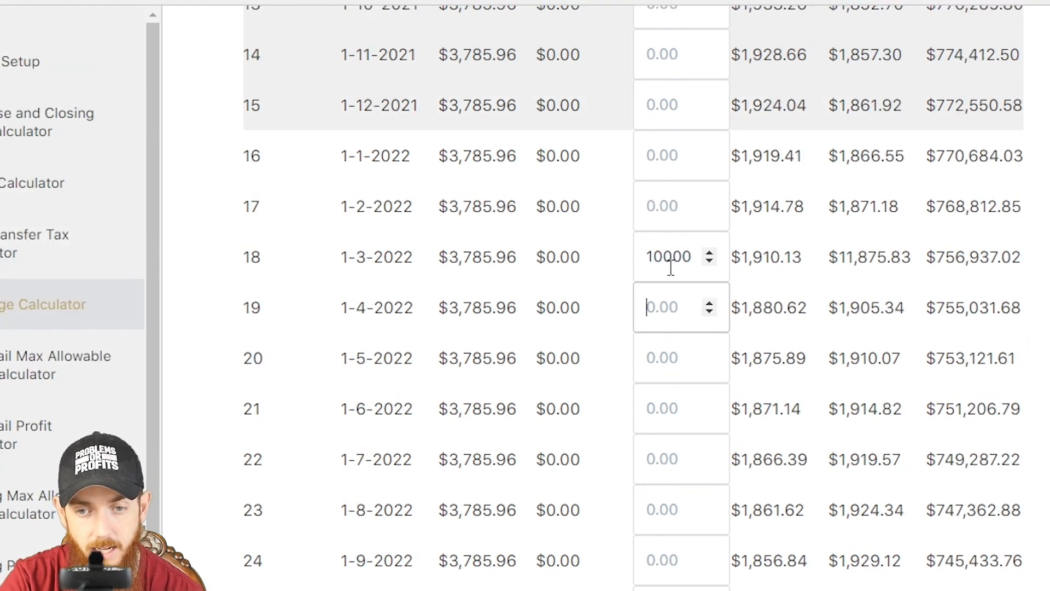